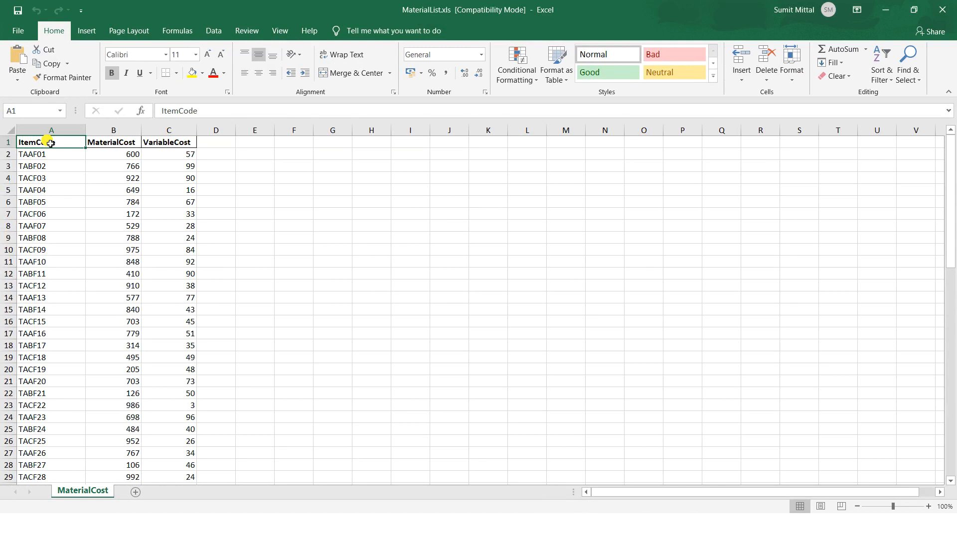
- Review the ItemCode, MaterialCost and VariableCost columns of the MaterialCost sheet
left_click(51, 130)
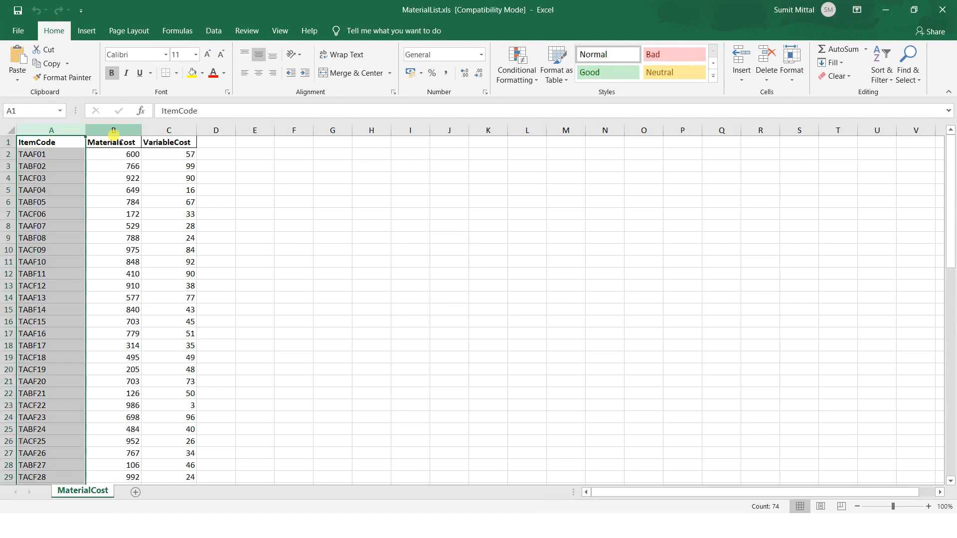
left_click(113, 130)
left_click(166, 131)
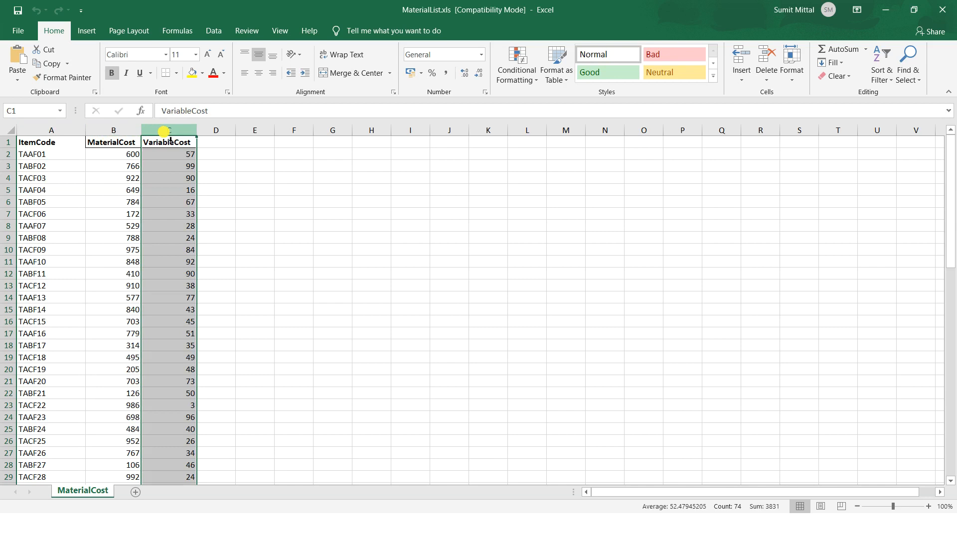
- Open SQL Server Management Studio, connect to the local Database Engine with Windows Authentication, and maximize its window
key("super")
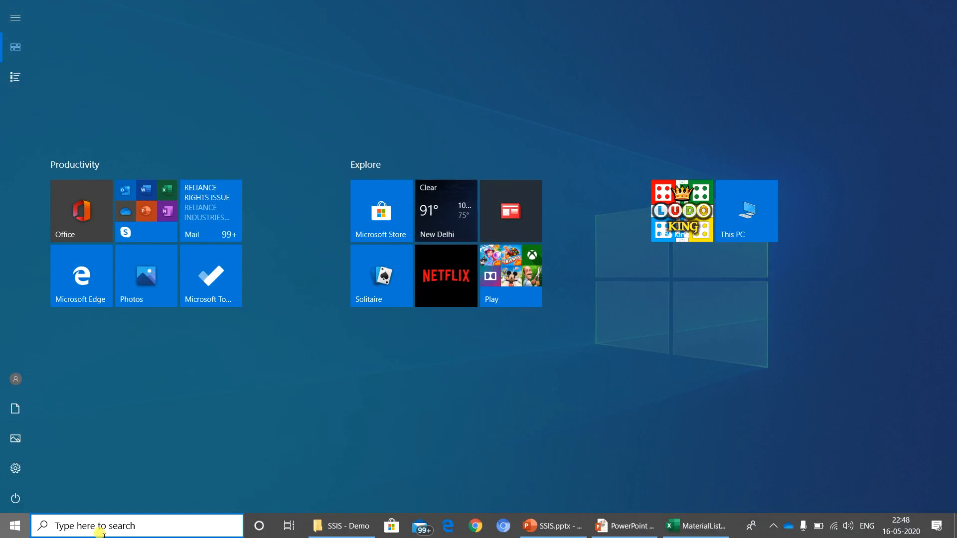
left_click(100, 531)
type("MAN")
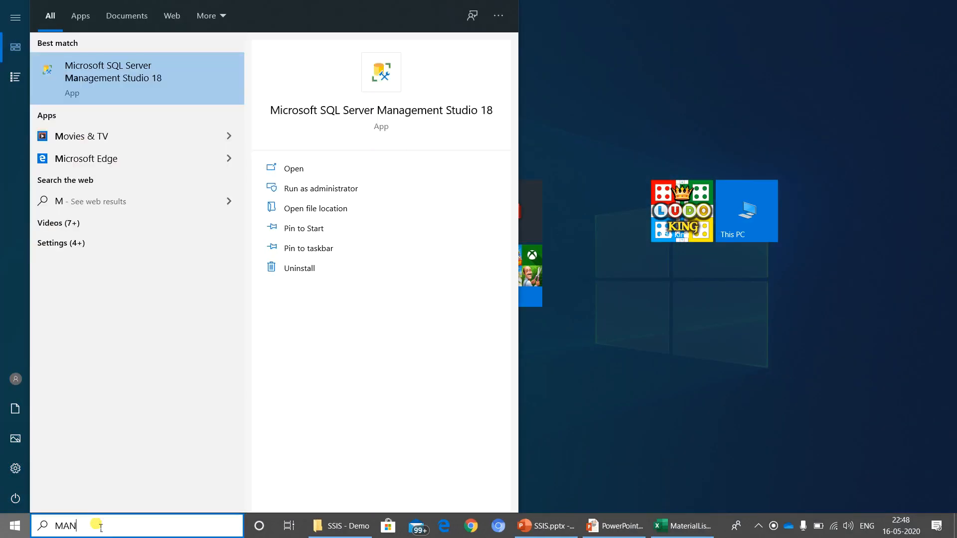
type("A")
key("Return")
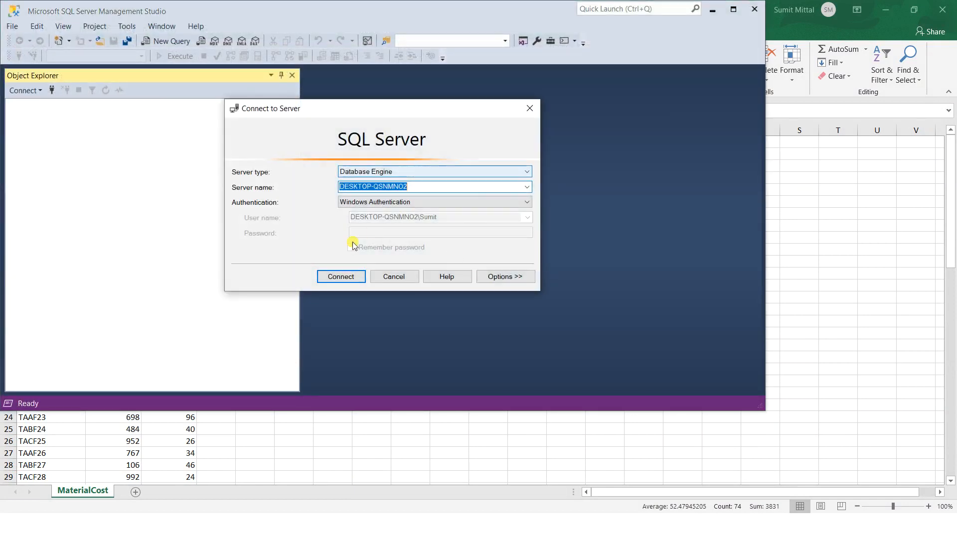
left_click(324, 275)
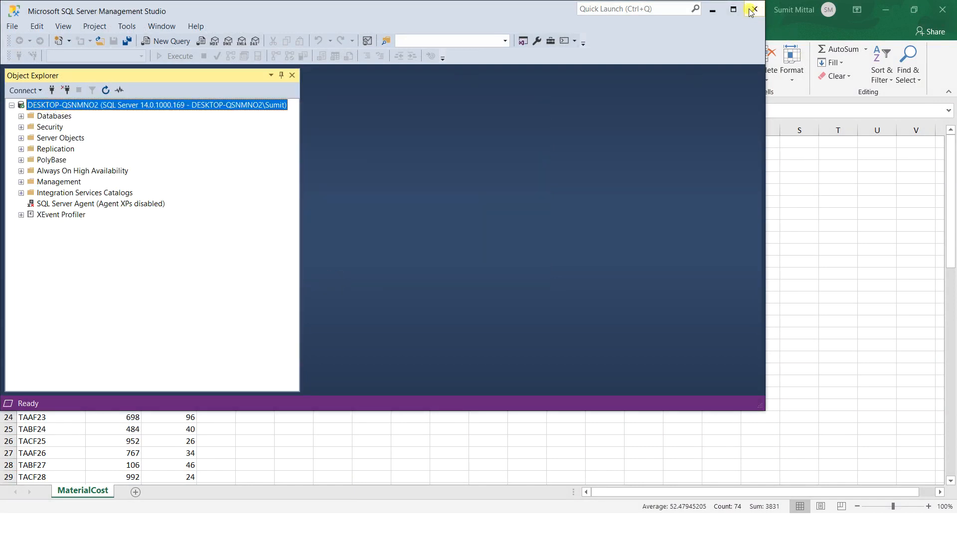
left_click(733, 9)
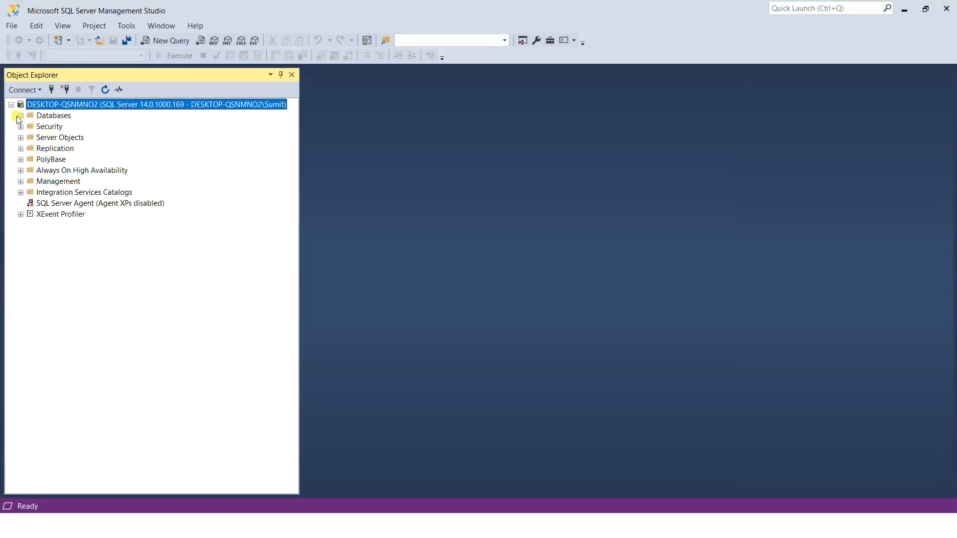
- Create a new database named MaterialRepository on the connected server
left_click(21, 116)
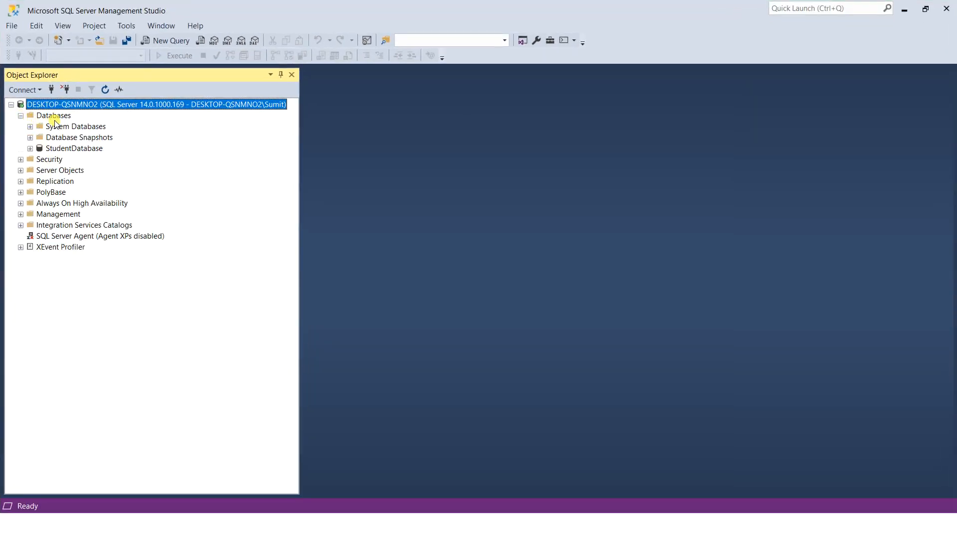
left_click(70, 148)
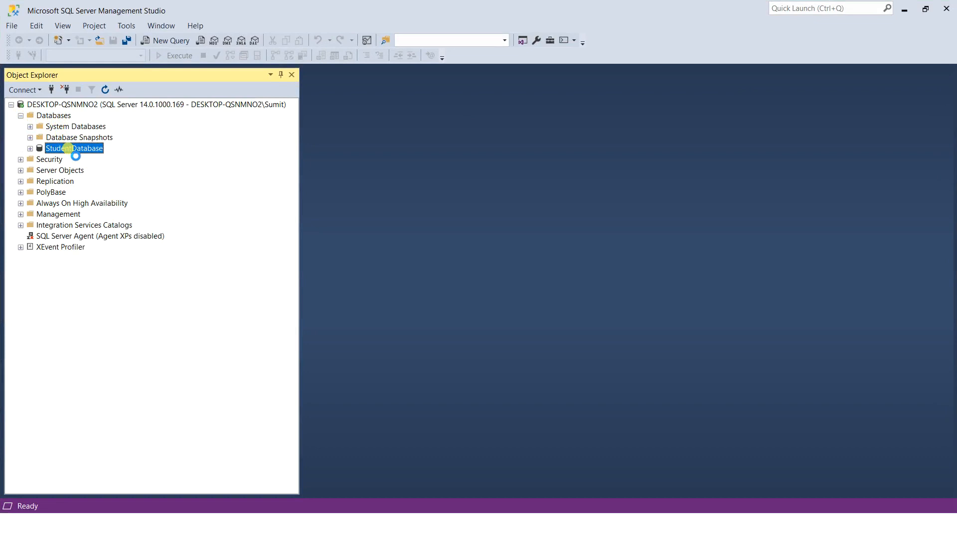
right_click(68, 148)
left_click(95, 156)
type("m")
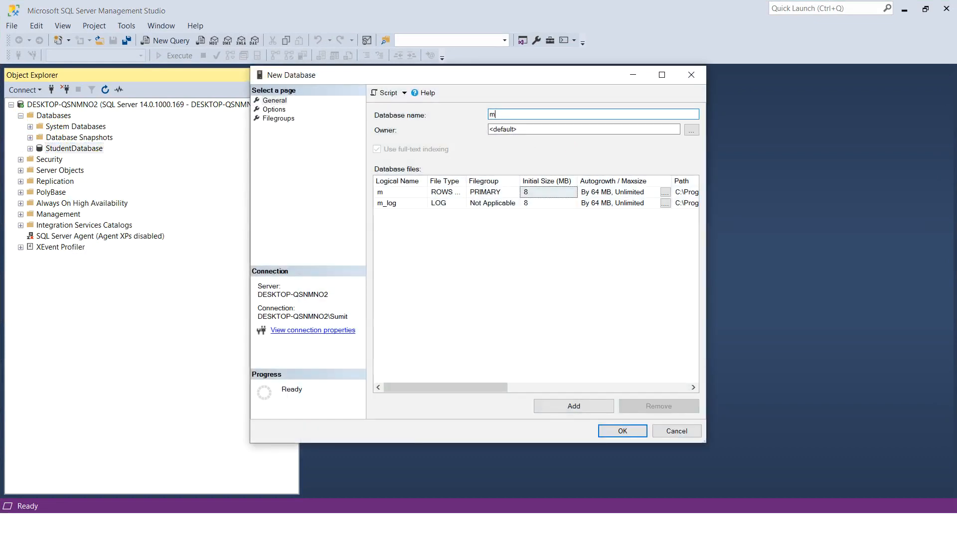
type("ATERIAL")
key("BackSpace")
key("BackSpace")
key("BackSpace")
key("BackSpace")
key("BackSpace")
key("BackSpace")
key("BackSpace")
type("MaterialBilling")
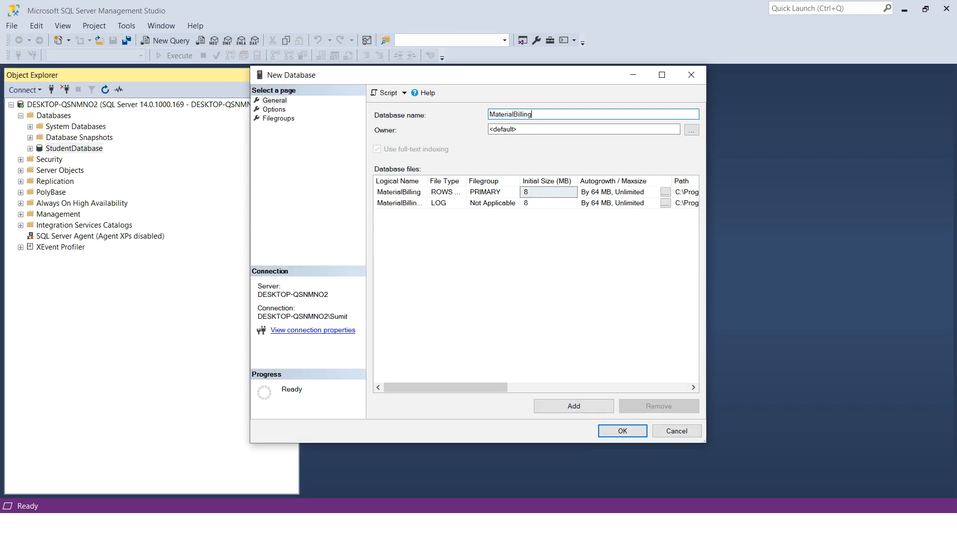
key("BackSpace")
key("BackSpace")
key("BackSpace")
key("BackSpace")
key("BackSpace")
key("BackSpace")
key("BackSpace")
type("Repository")
left_click(607, 431)
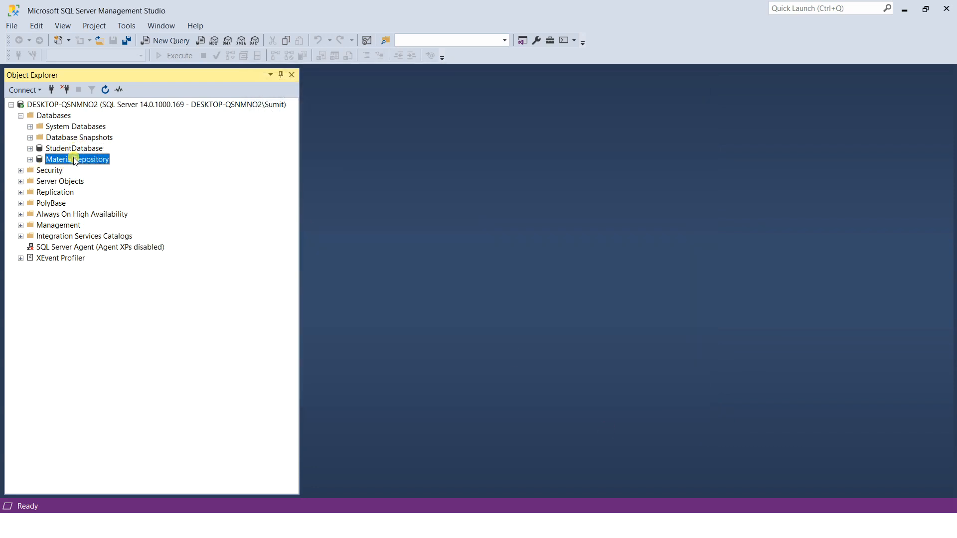
- Start designing a new standard table in the MaterialRepository database
left_click(30, 159)
left_click(40, 181)
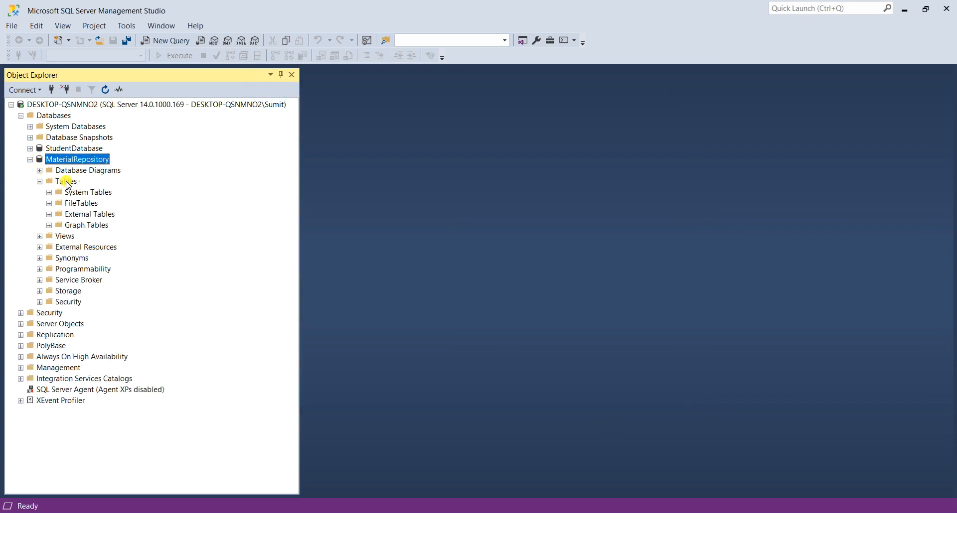
left_click(66, 182)
right_click(68, 185)
mouse_move(95, 188)
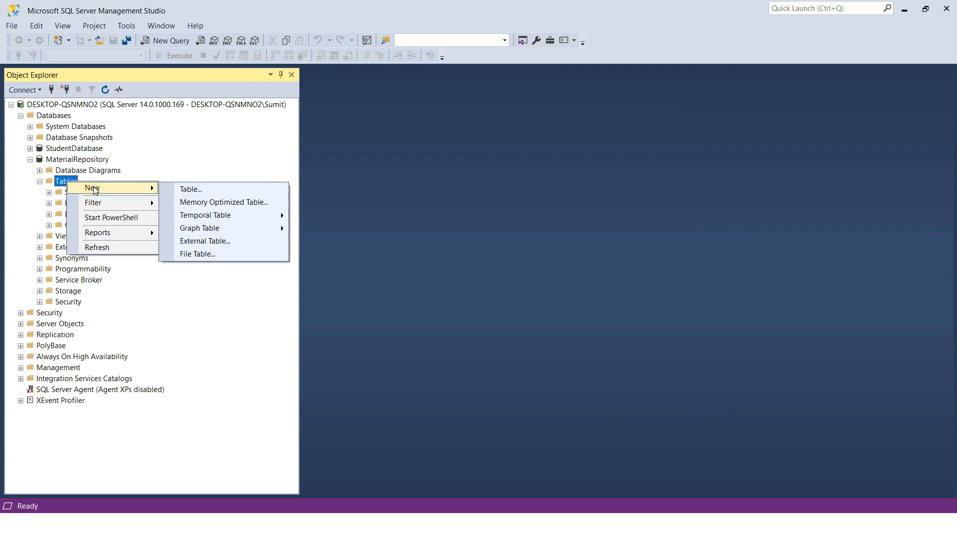
left_click(202, 189)
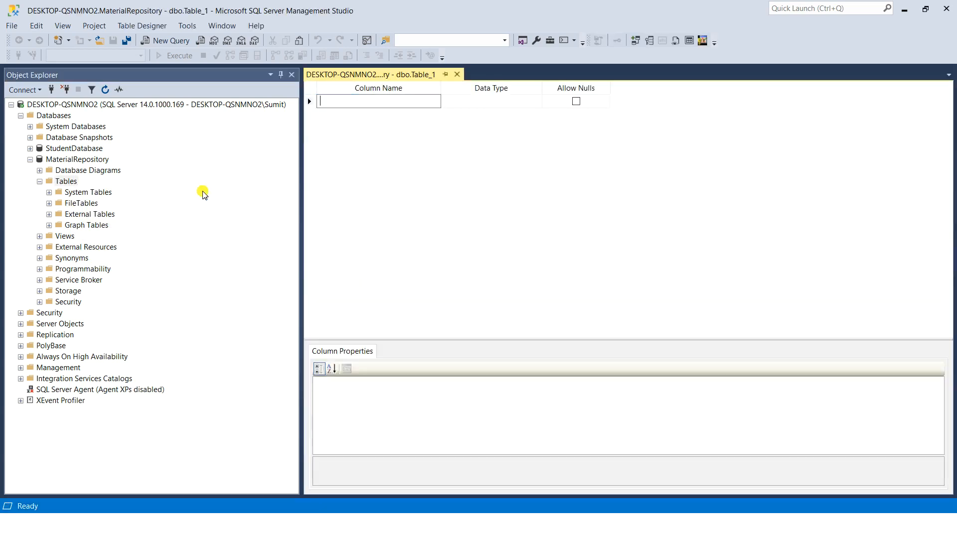
- Switch to the MaterialList workbook in Excel and check the column headers that the table has to match
key("alt+Tab")
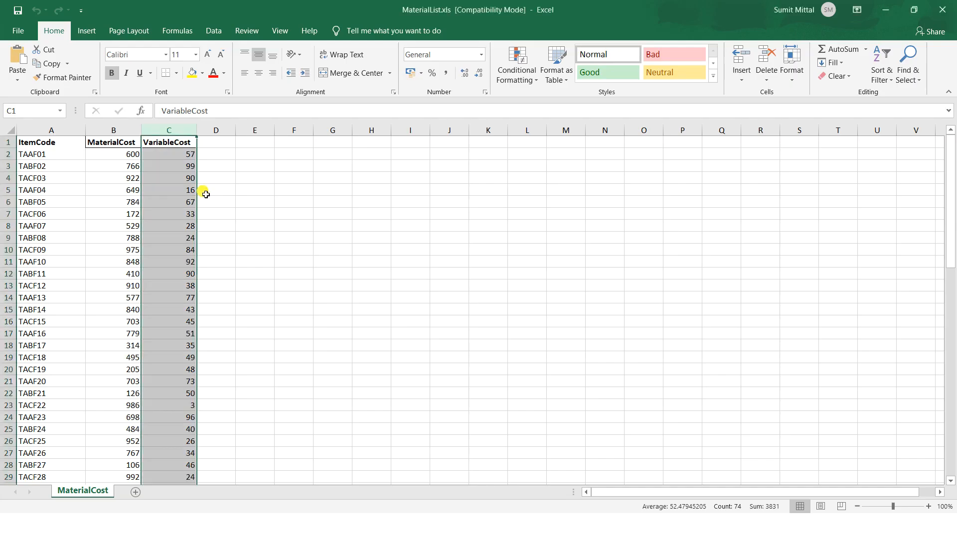
left_click(52, 145)
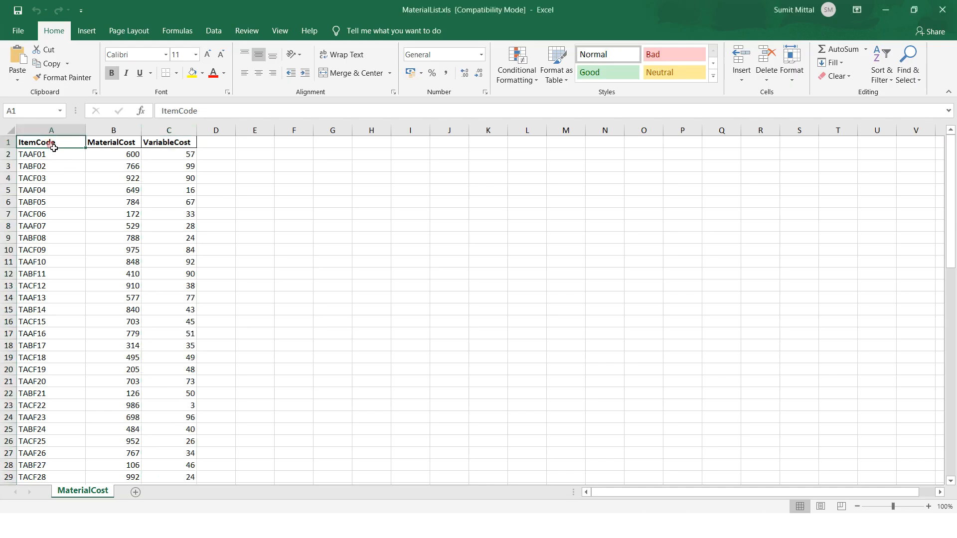
left_click(116, 147)
left_click(157, 147)
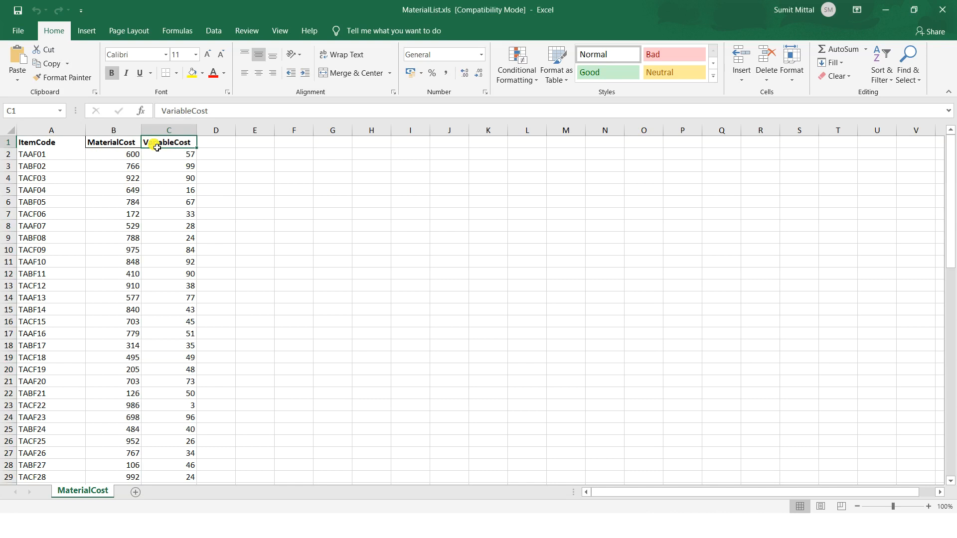
left_click(68, 142)
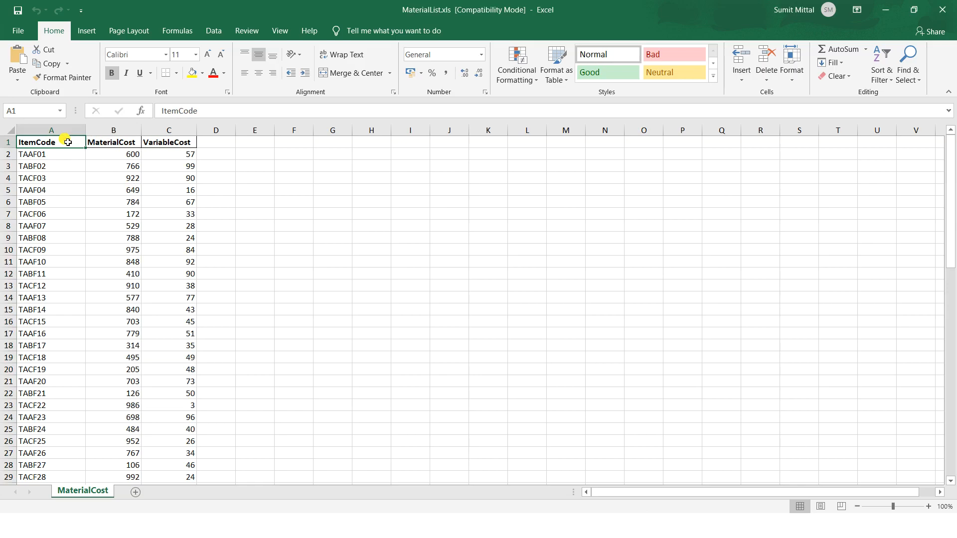
- Return to SQL Server Management Studio and define the table's first column as MaterialId with data type nvarchar(255)
key("alt+Tab")
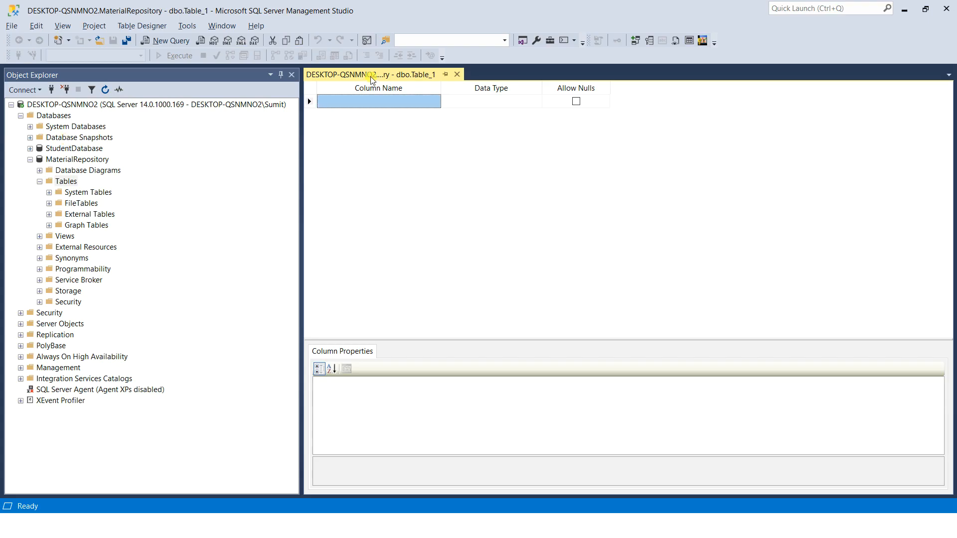
left_click(361, 100)
type("MaterialId")
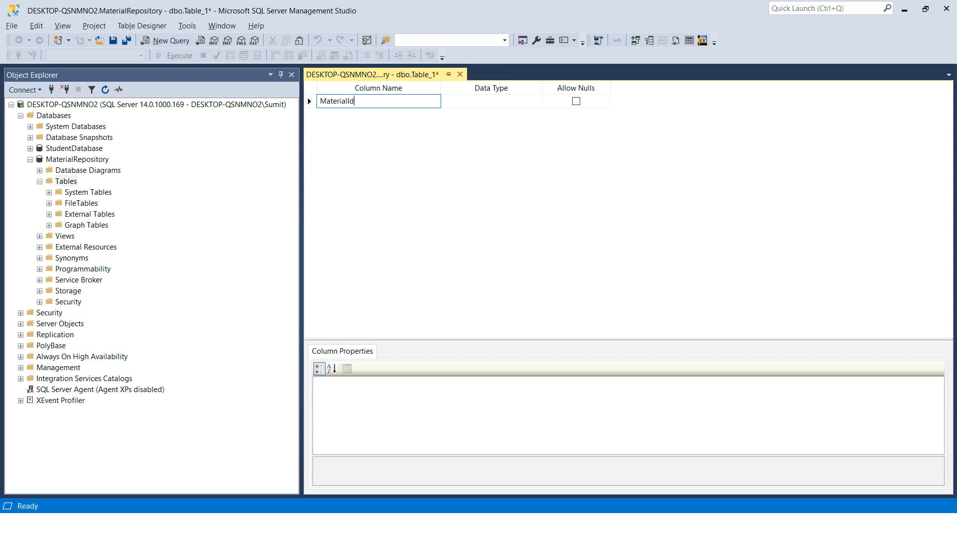
left_click(503, 100)
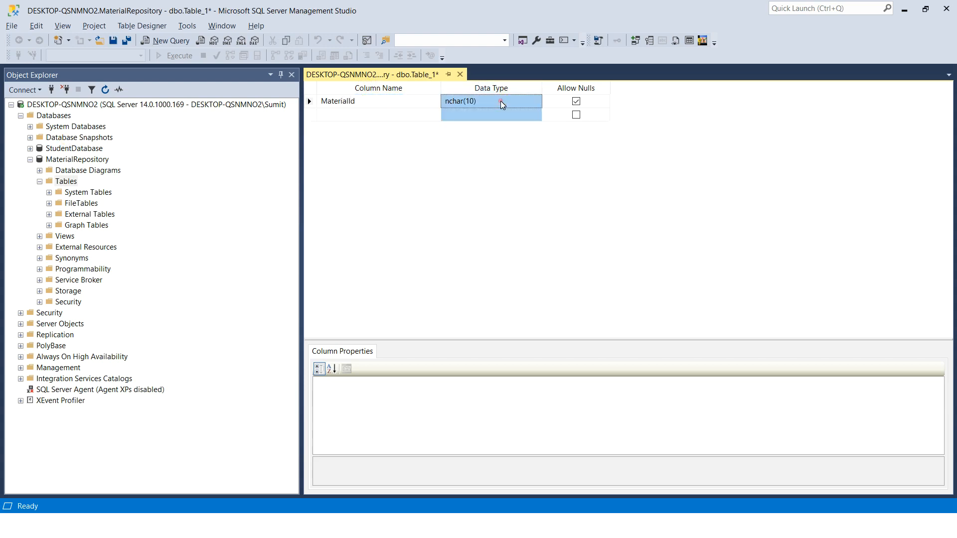
left_click(501, 101)
type("nva")
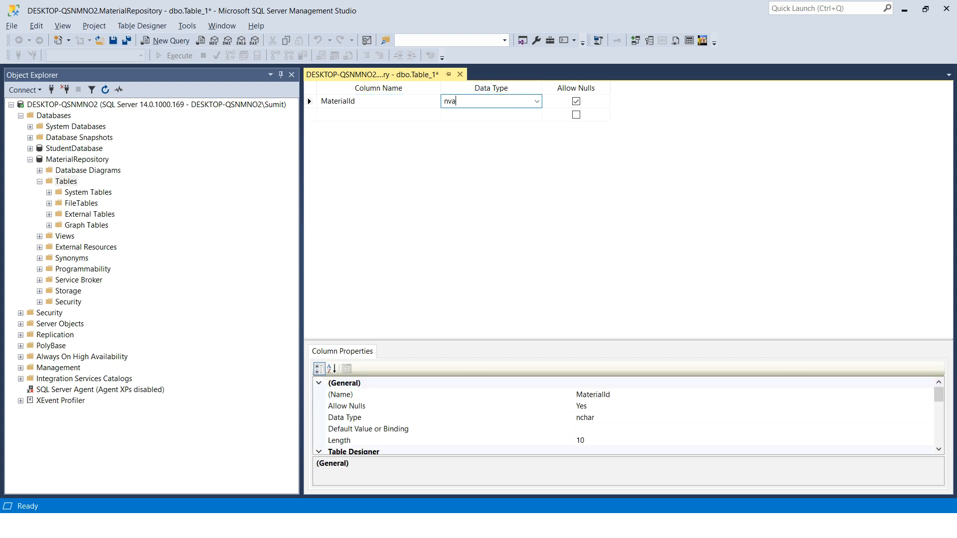
type("rchar(255")
- Add a MatCost column of type decimal(18, 0) and disallow nulls for the MaterialId column
left_click(335, 115)
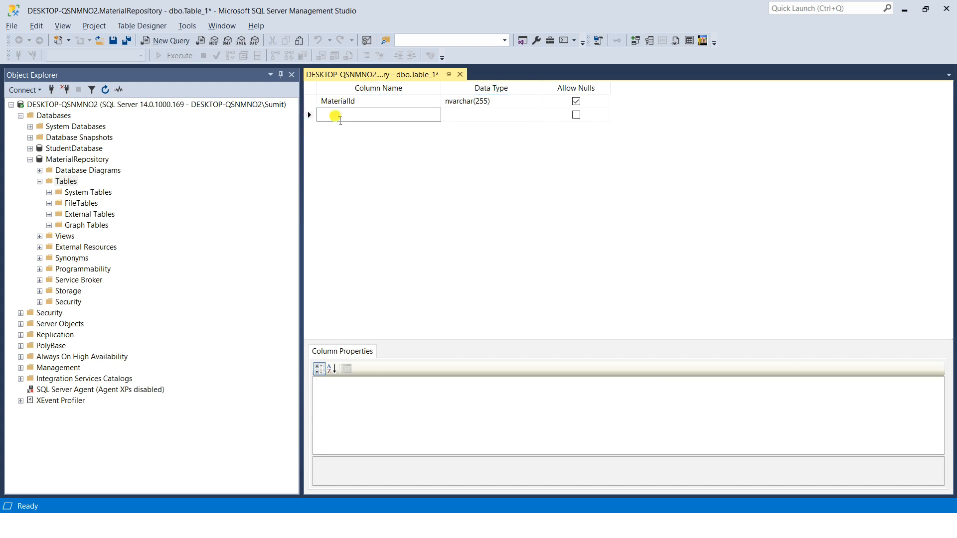
type("MatCost")
left_click(474, 117)
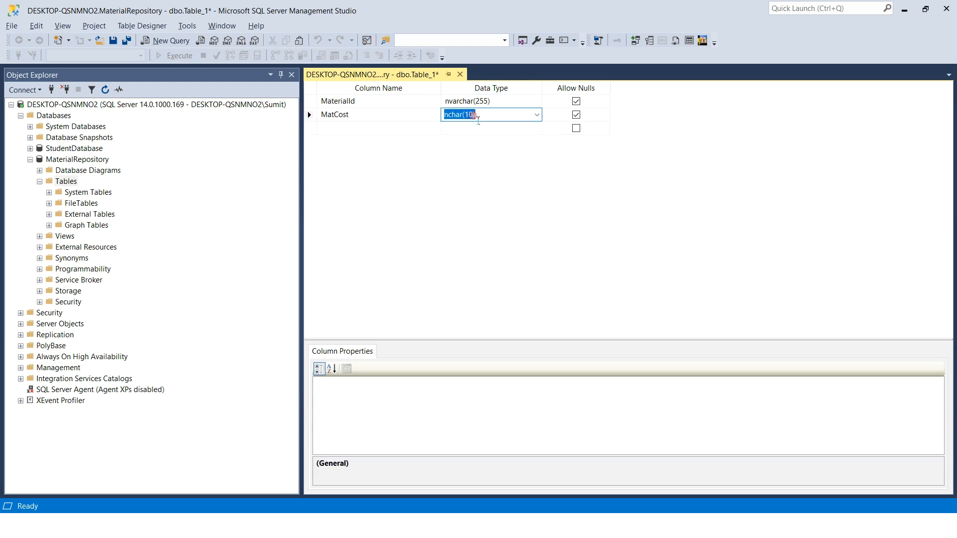
type("decima")
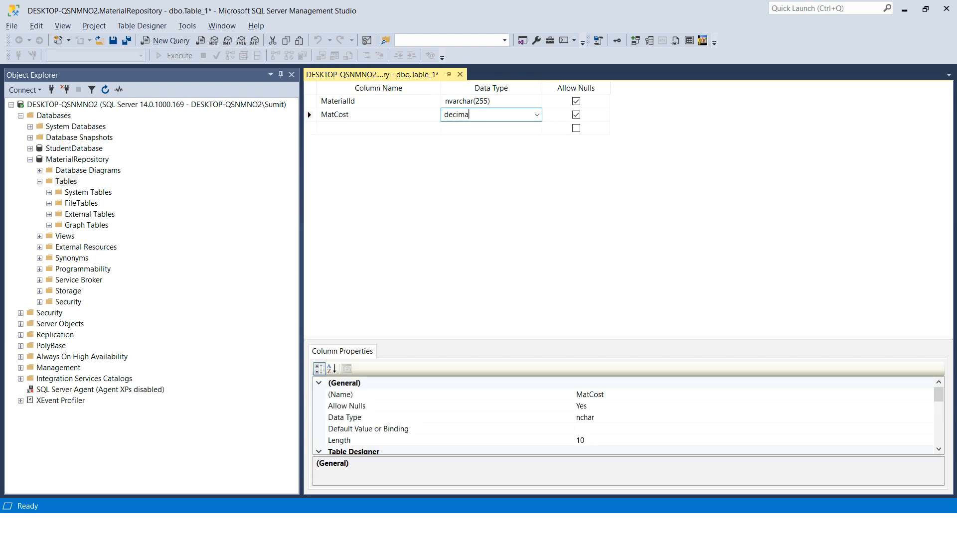
type("l(18,0")
left_click(493, 128)
left_click(577, 101)
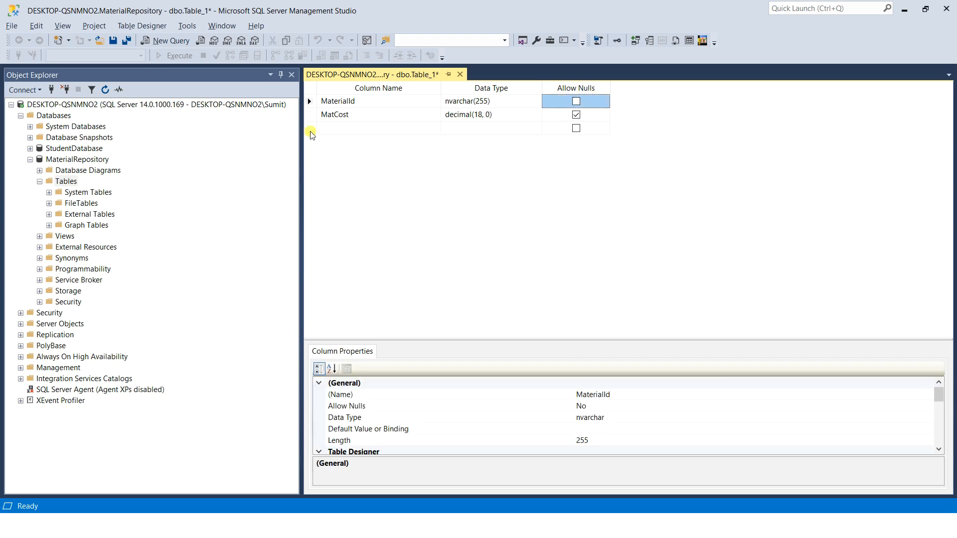
- Add a third column named VarCost with data type decimal(18, 0)
left_click(339, 128)
type("VarCost")
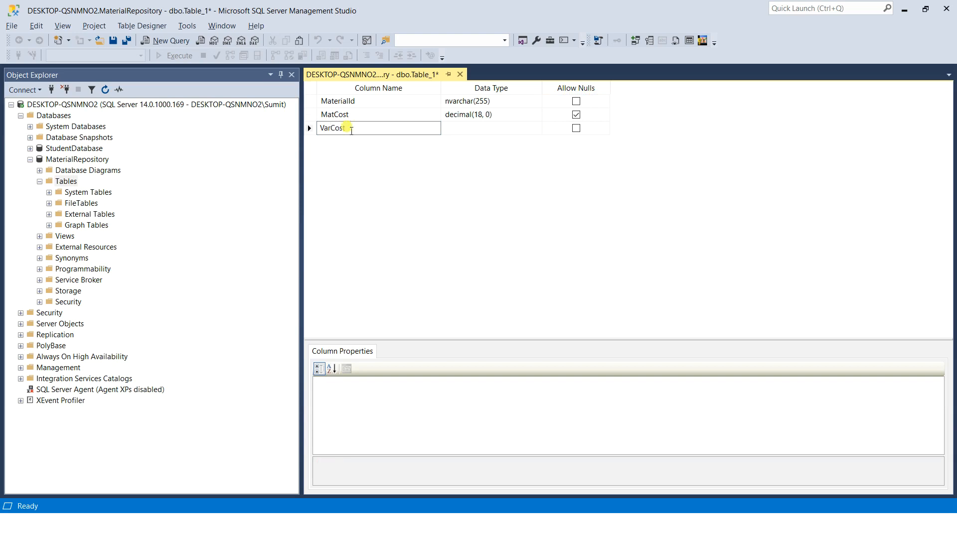
left_click(464, 128)
type("de")
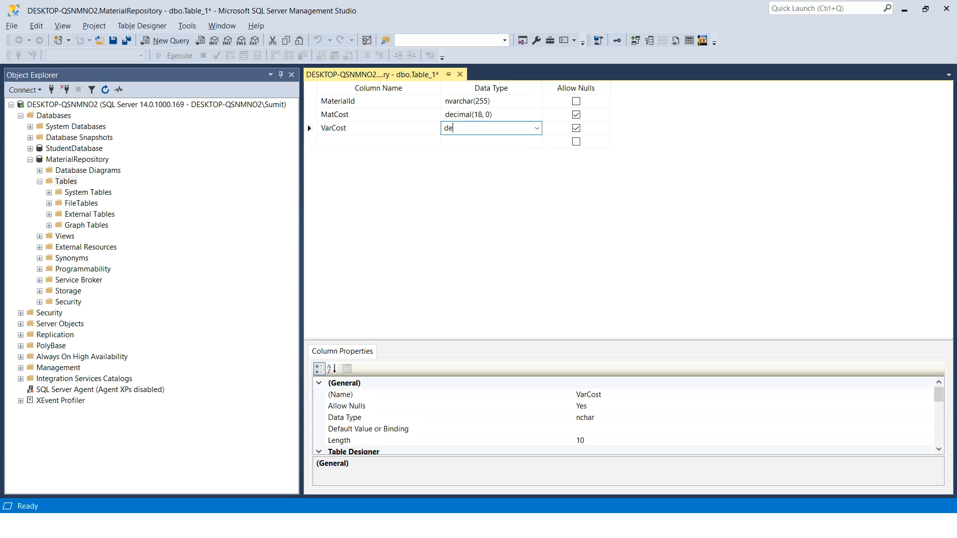
type("cimal(18, 0)")
- Add a fourth column named TotalCost with data type decimal(18, 0)
left_click(374, 143)
type("TotalCost")
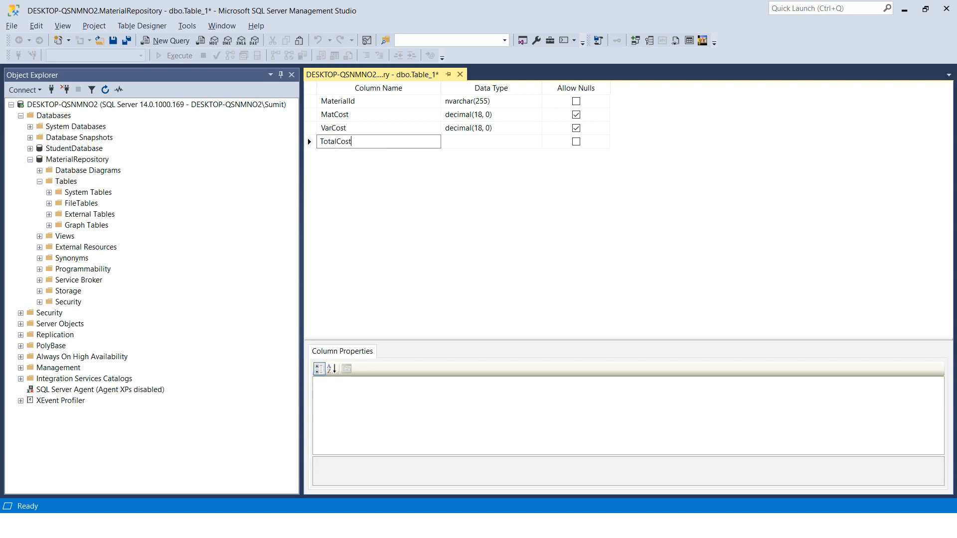
left_click(474, 143)
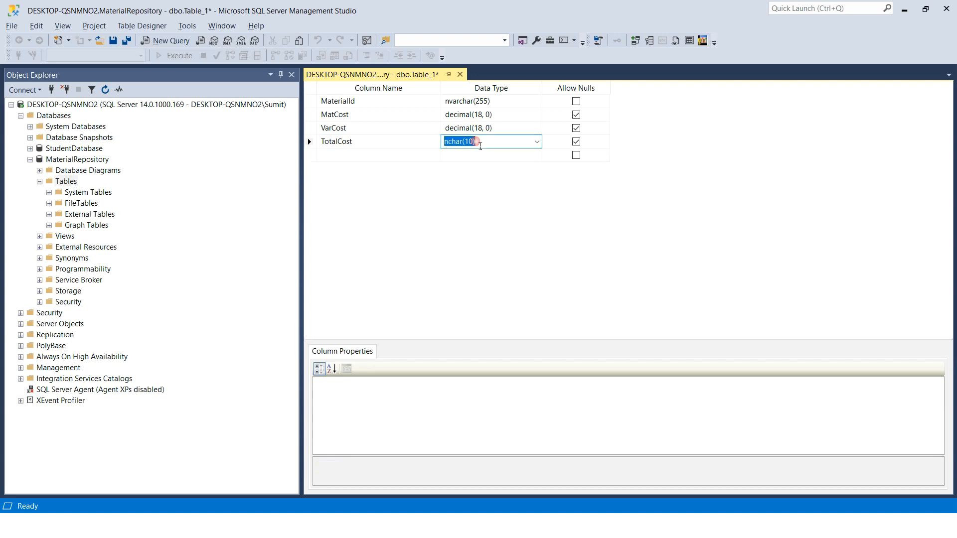
type("decimnal")
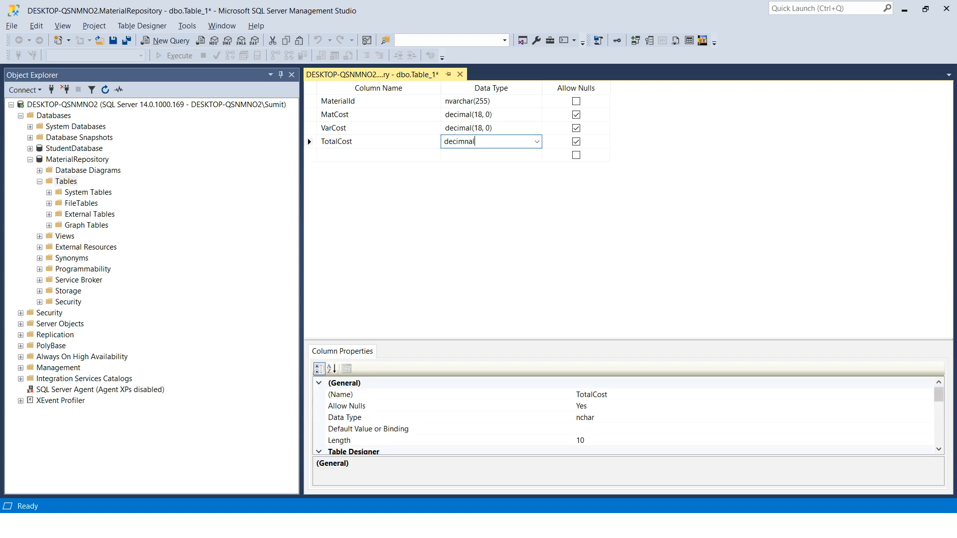
key("BackSpace")
key("BackSpace")
key("BackSpace")
type("al(18, 0)")
- Set the MaterialId column as the table's primary key
left_click(337, 103)
left_click(312, 102)
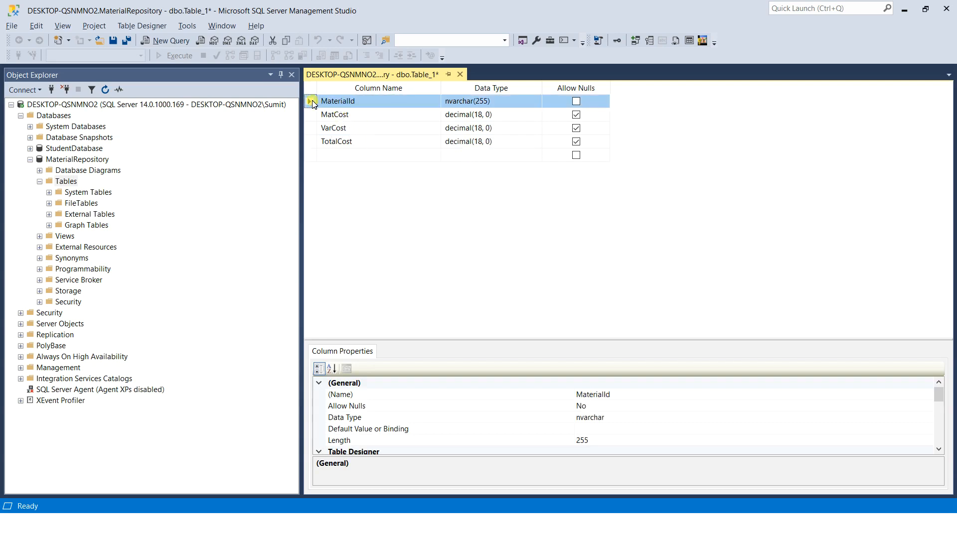
right_click(313, 103)
left_click(327, 109)
- Save the new table under the name MaterialBiling
right_click(537, 197)
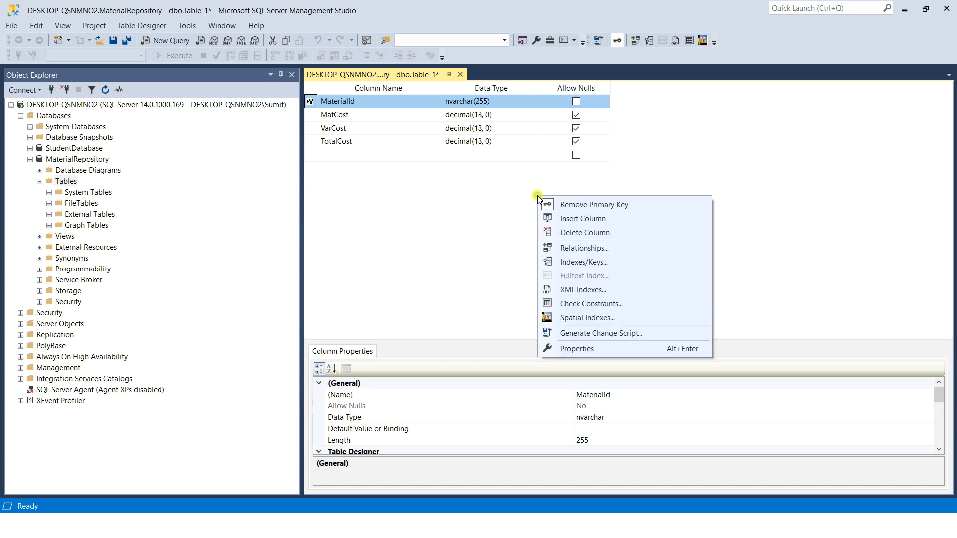
left_click(423, 212)
key("ctrl+s")
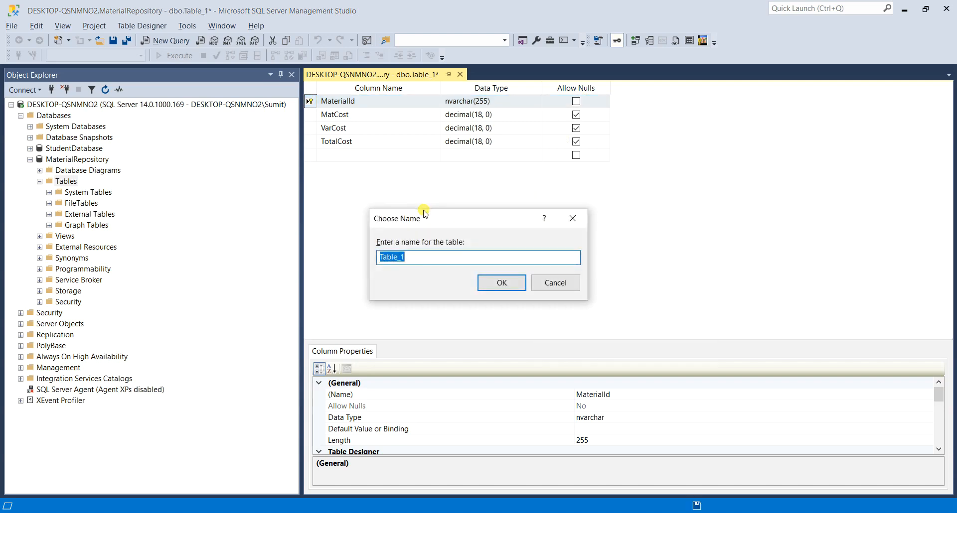
type("Material")
type("Biling")
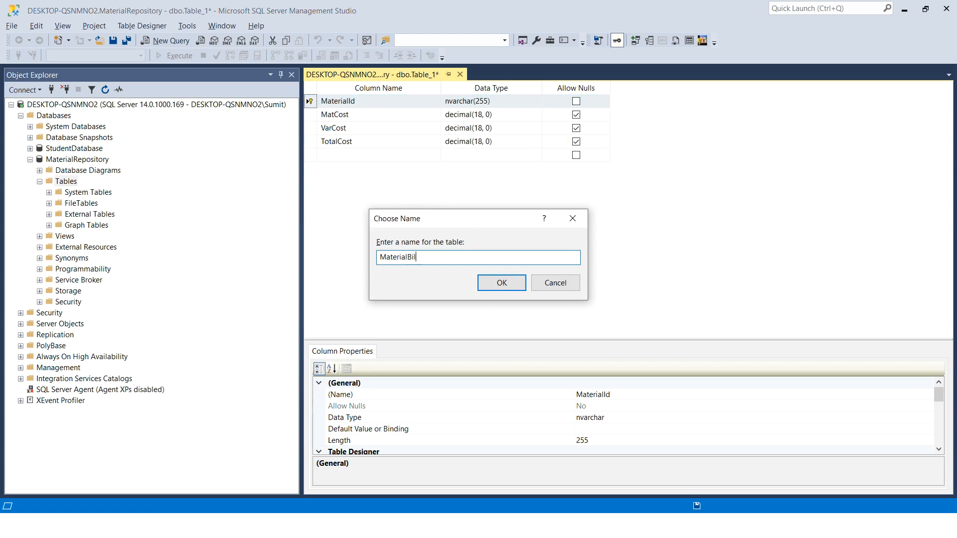
left_click(504, 284)
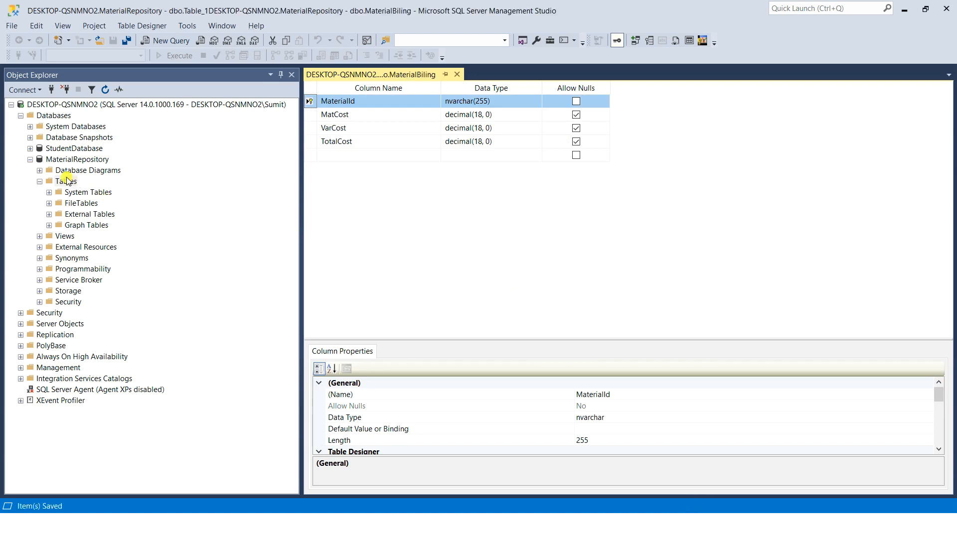
- Refresh the MaterialRepository database and query the top 1000 rows of its dbo.MaterialBiling table
left_click(61, 160)
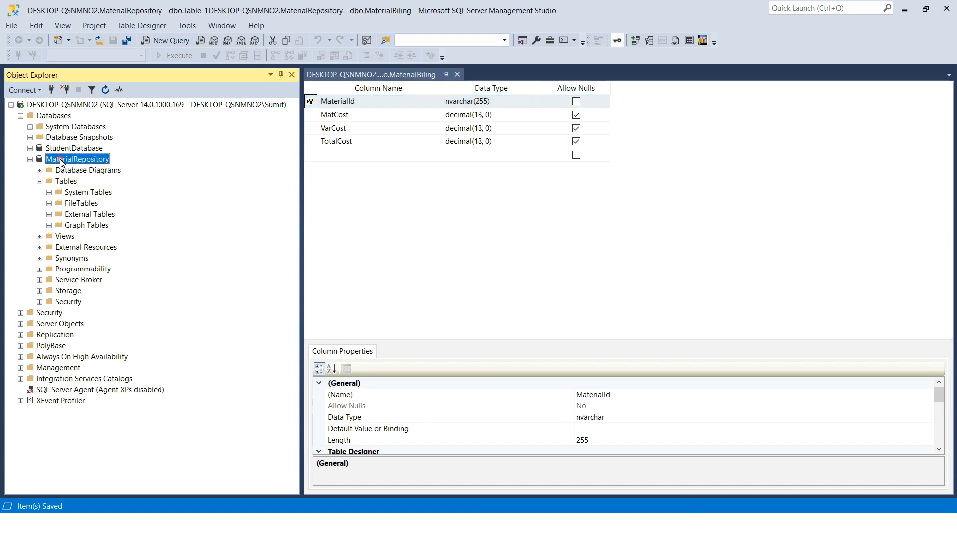
right_click(61, 160)
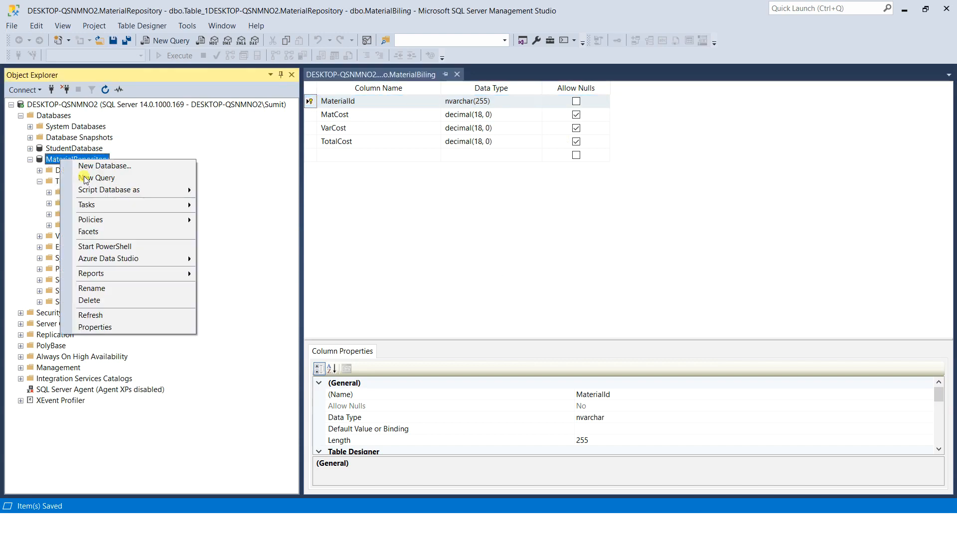
left_click(124, 316)
left_click(40, 182)
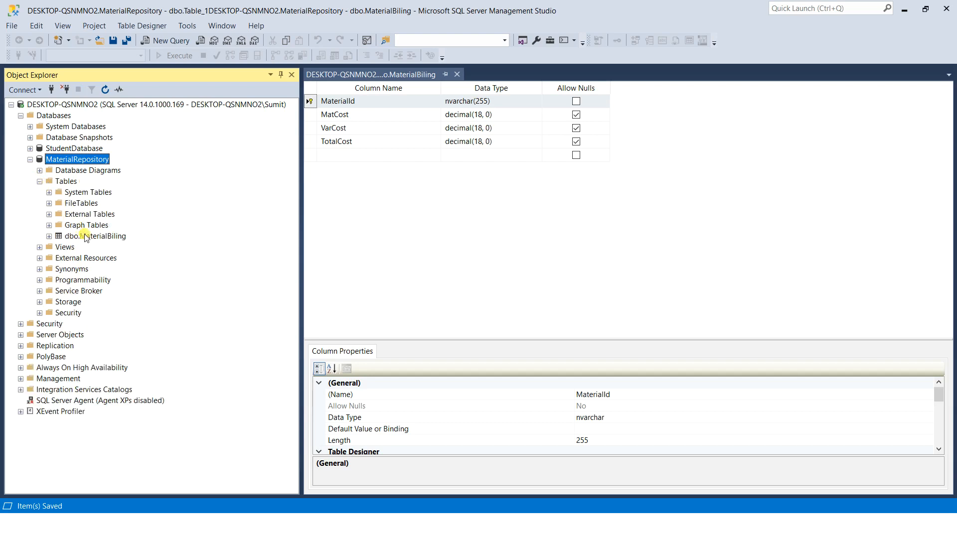
right_click(115, 240)
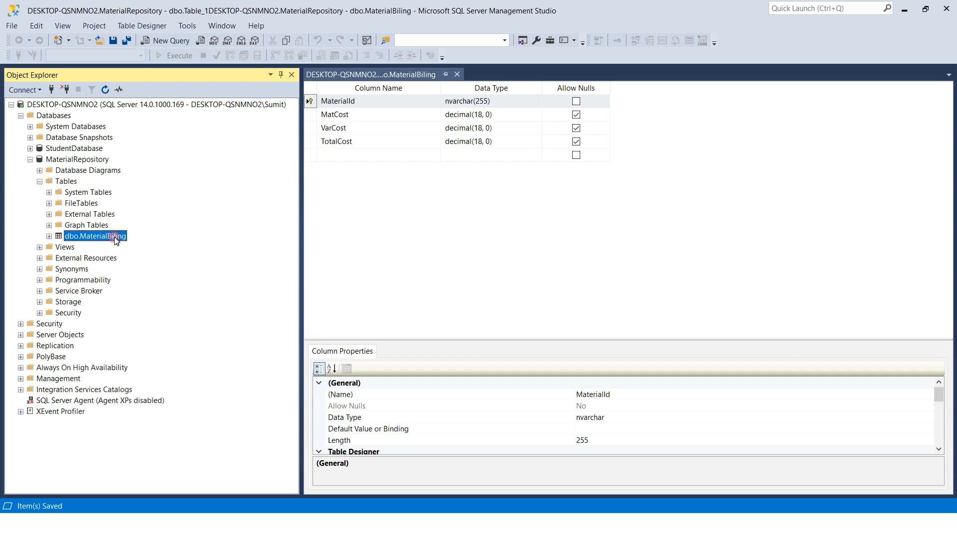
left_click(137, 257)
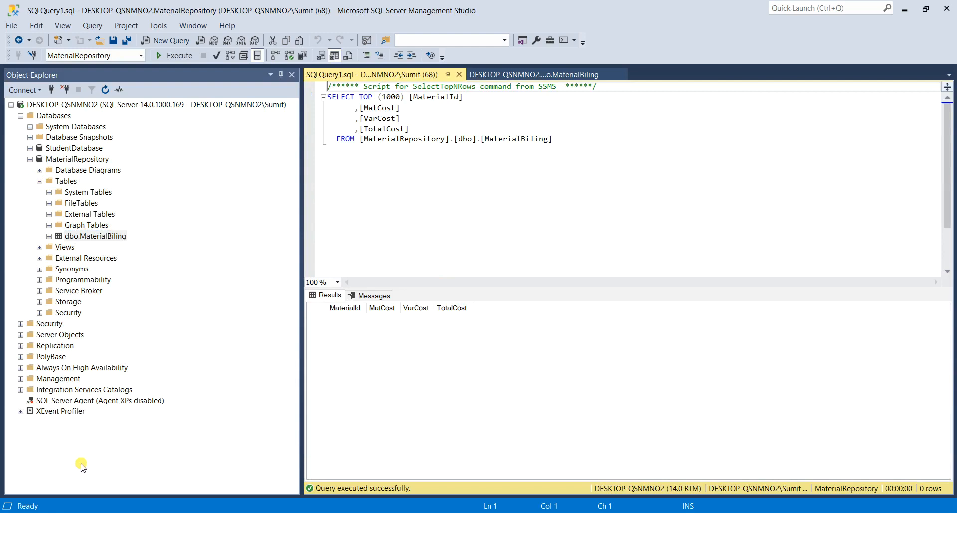
- Launch Visual Studio 2019 by searching for it in Windows
key("super")
left_click(71, 532)
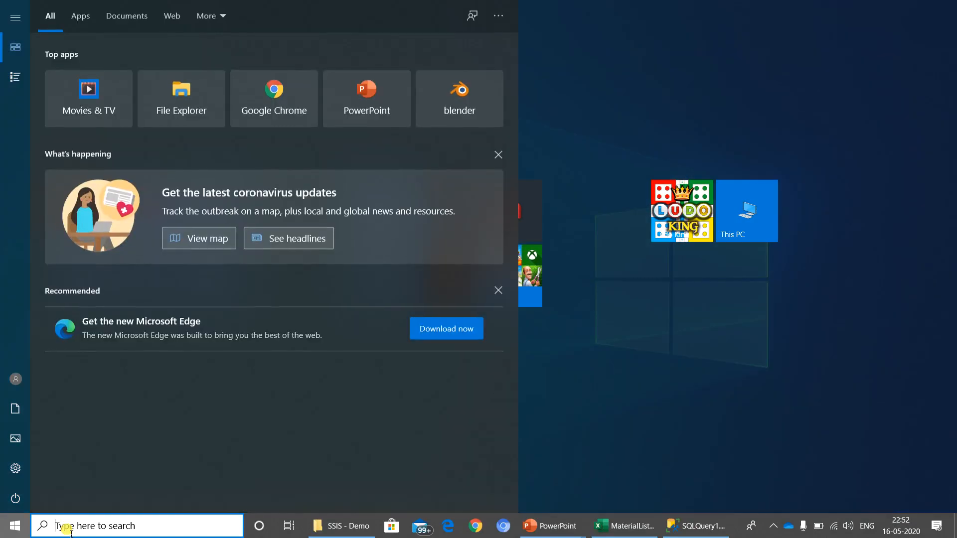
type("visu")
key("Return")
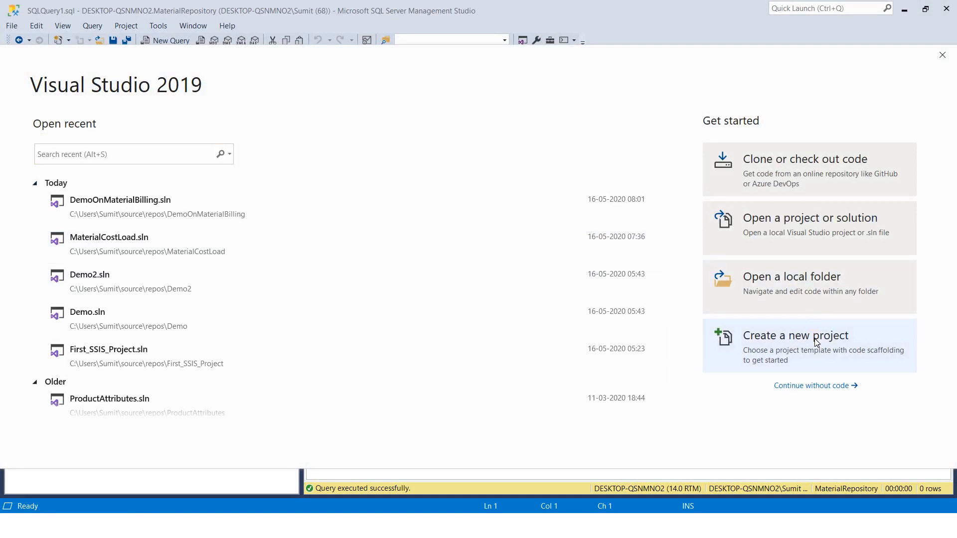
- Search the project templates for ssis and create an Integration Services Project named MeterialBilingDemo
left_click(814, 336)
type("s")
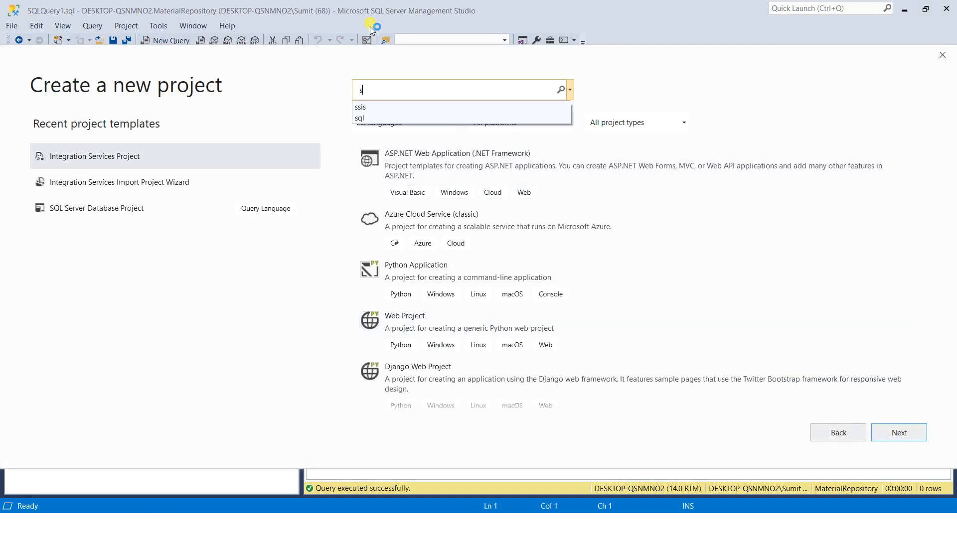
type("sis")
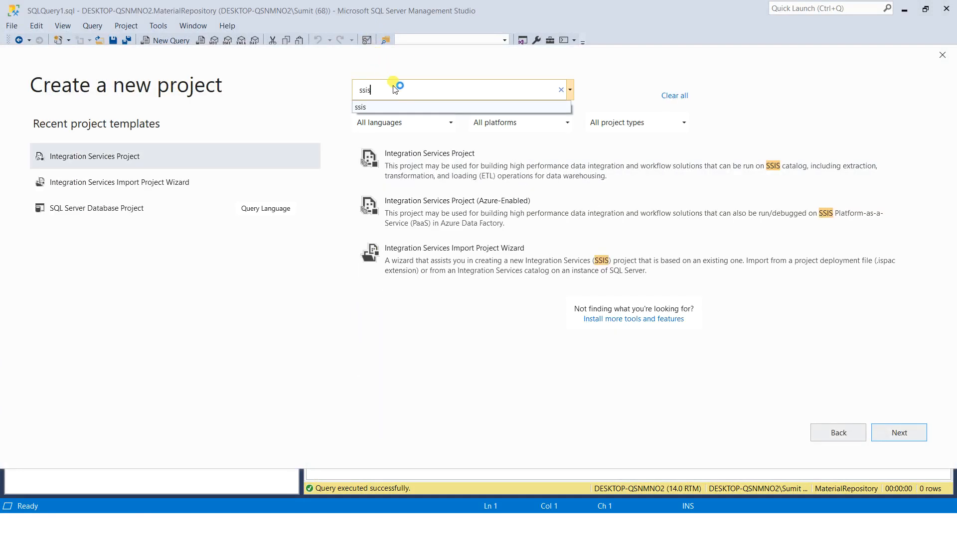
left_click(443, 160)
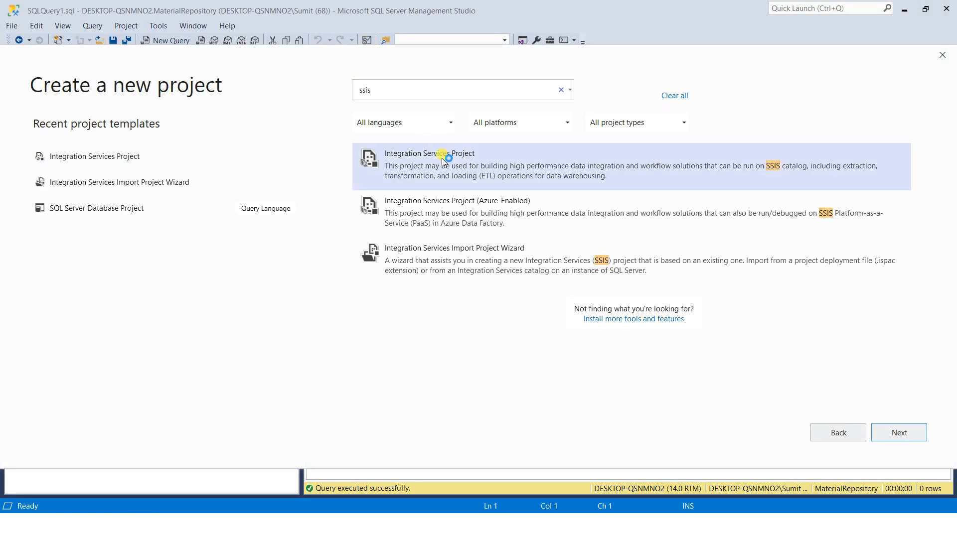
left_click(901, 433)
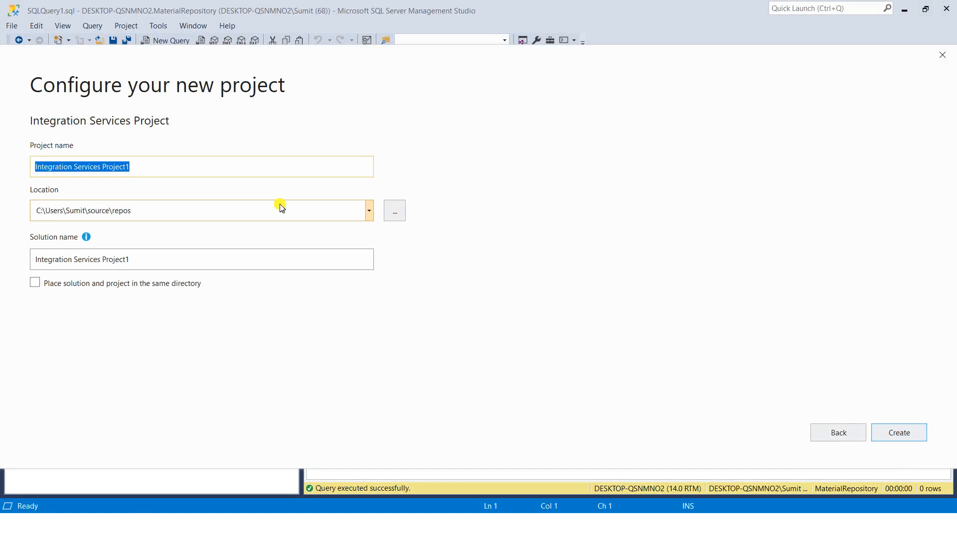
type("Meterial")
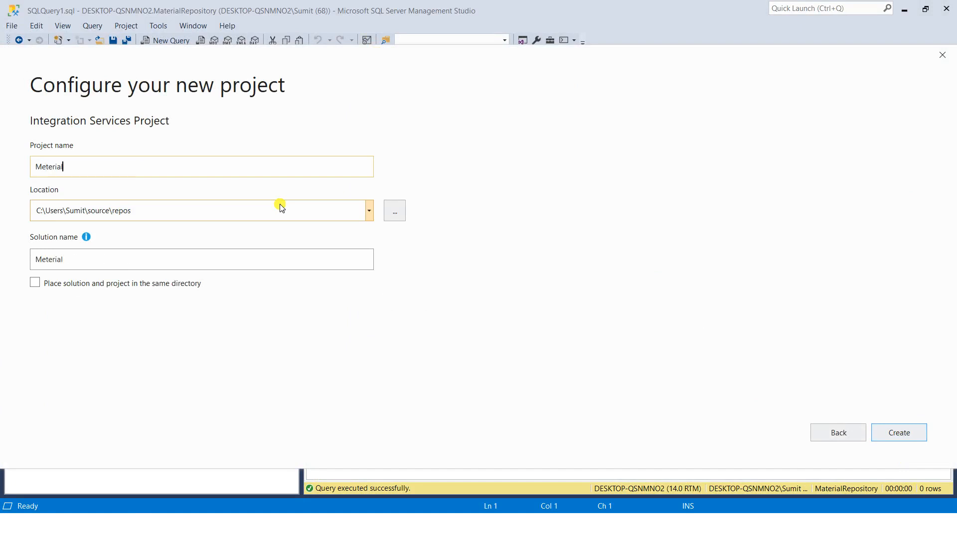
type("BilingDemo")
left_click(907, 432)
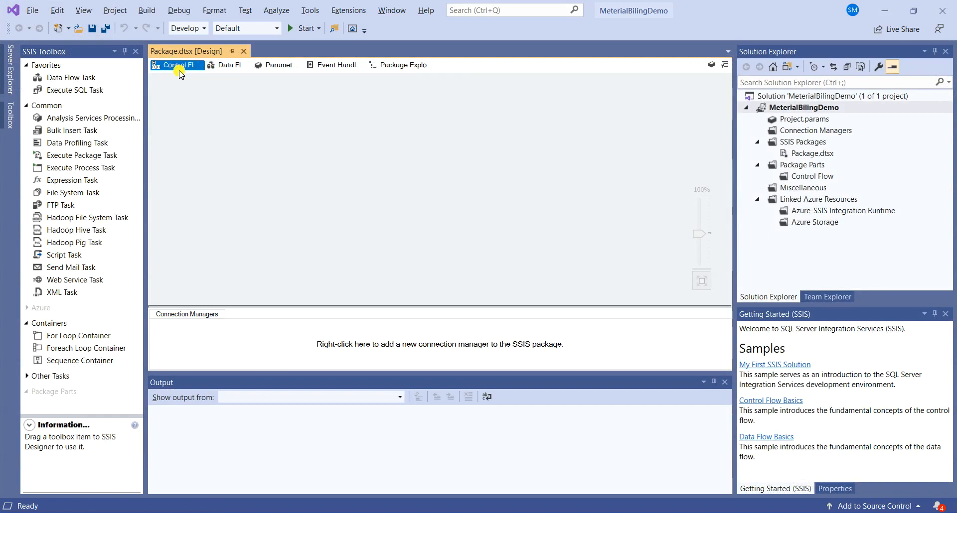
- Add a Data Flow Task to the control flow of Package.dtsx
left_click(231, 66)
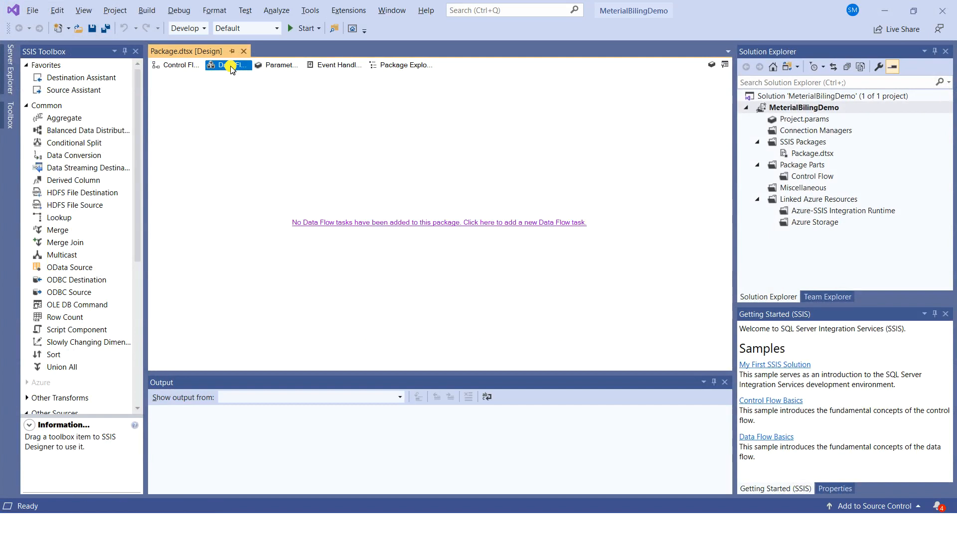
left_click(185, 66)
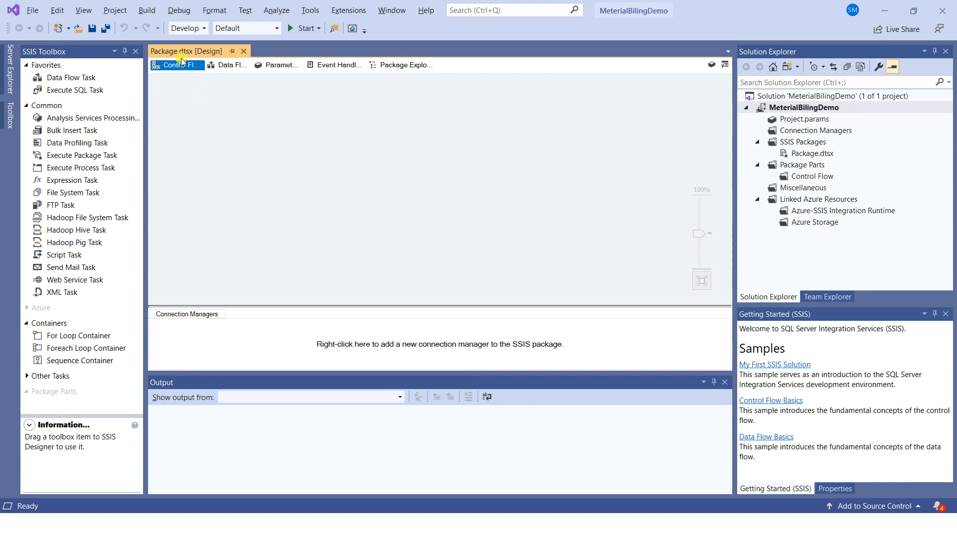
left_click_drag(75, 78, 244, 127)
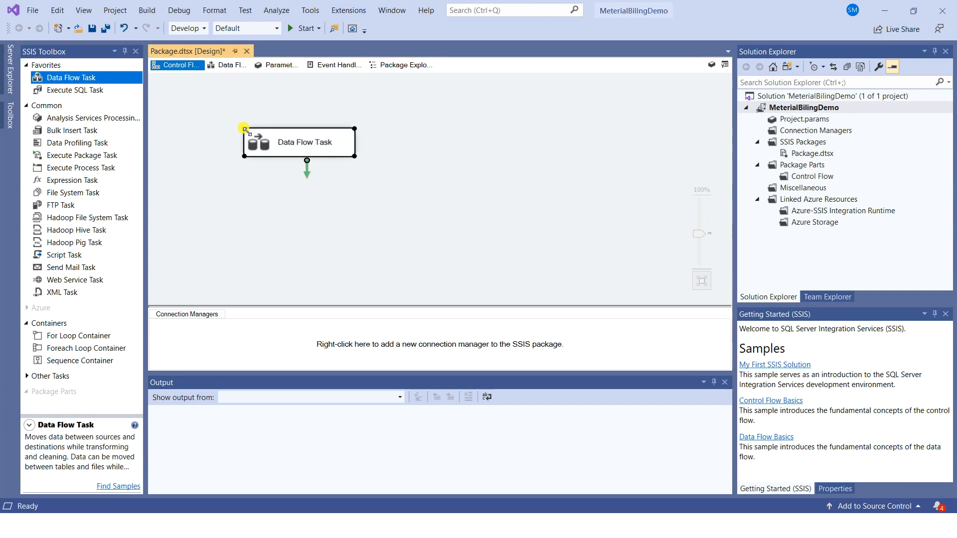
- View the Data Flow Task's empty data flow, return to the control flow and rename the task as Import Data
double_click(294, 147)
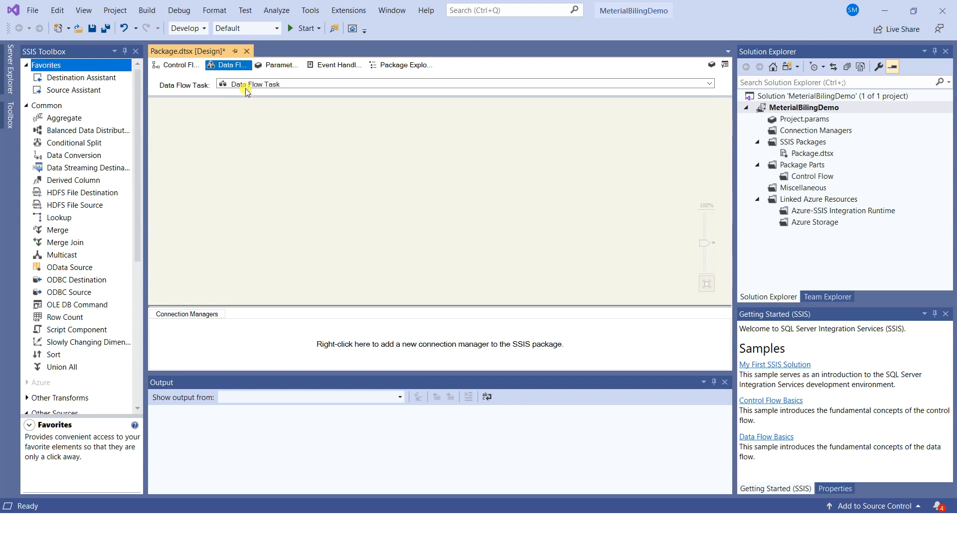
left_click(173, 71)
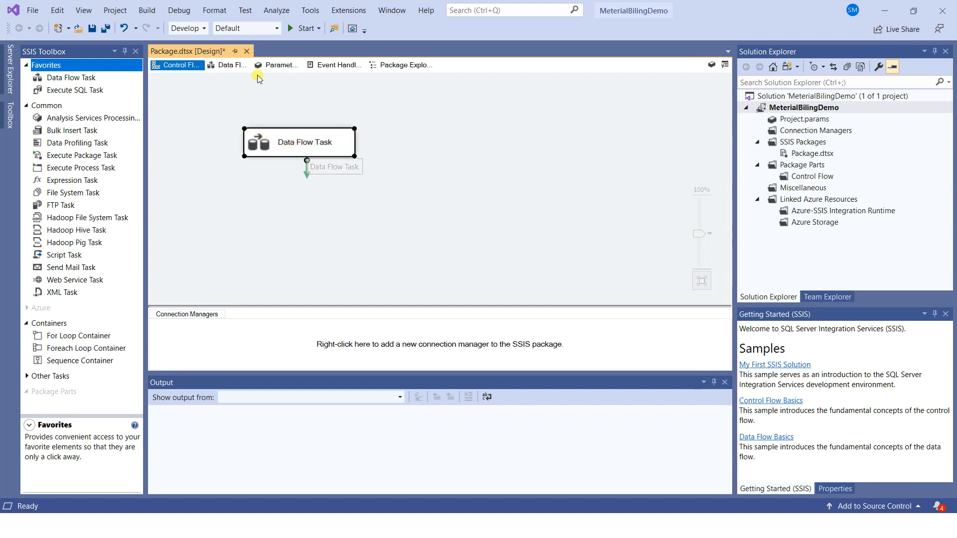
left_click(316, 147)
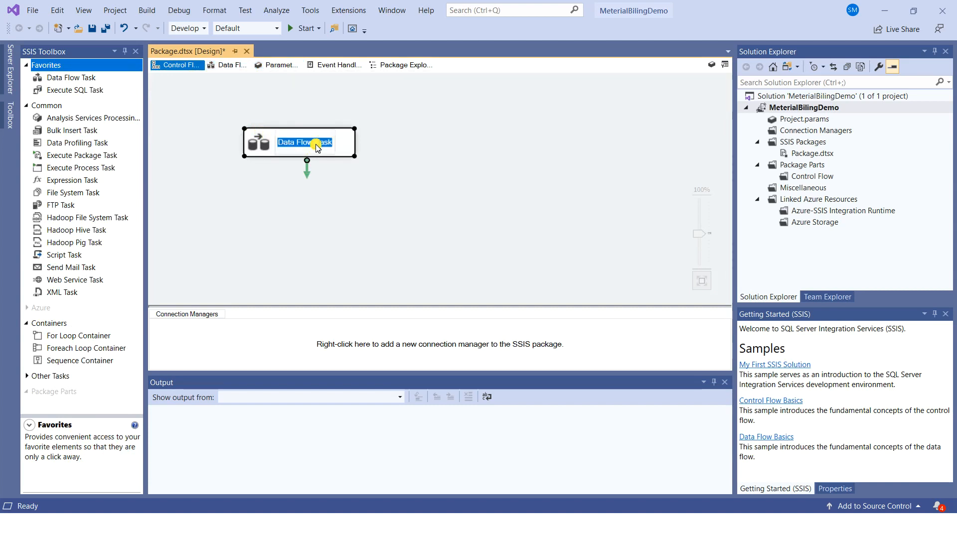
type("Impo")
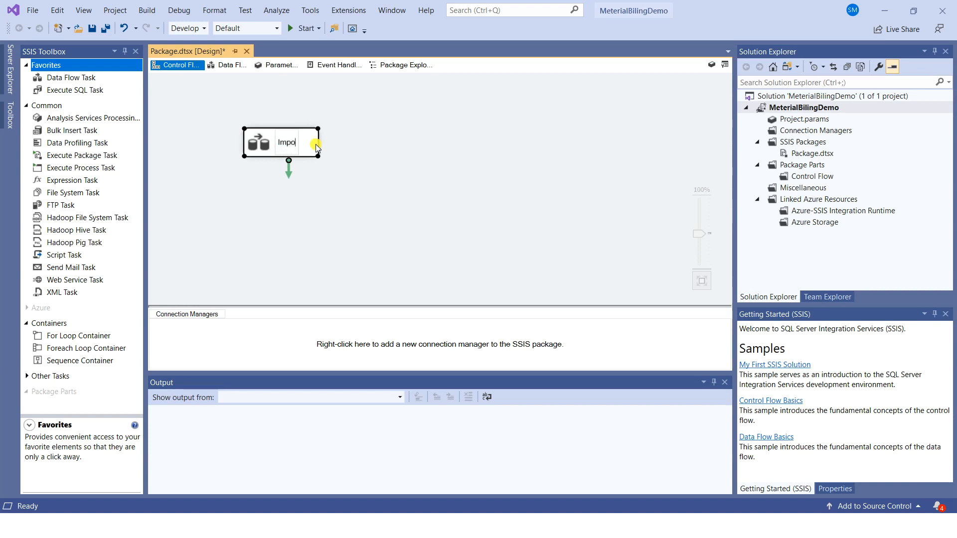
type("rt Data")
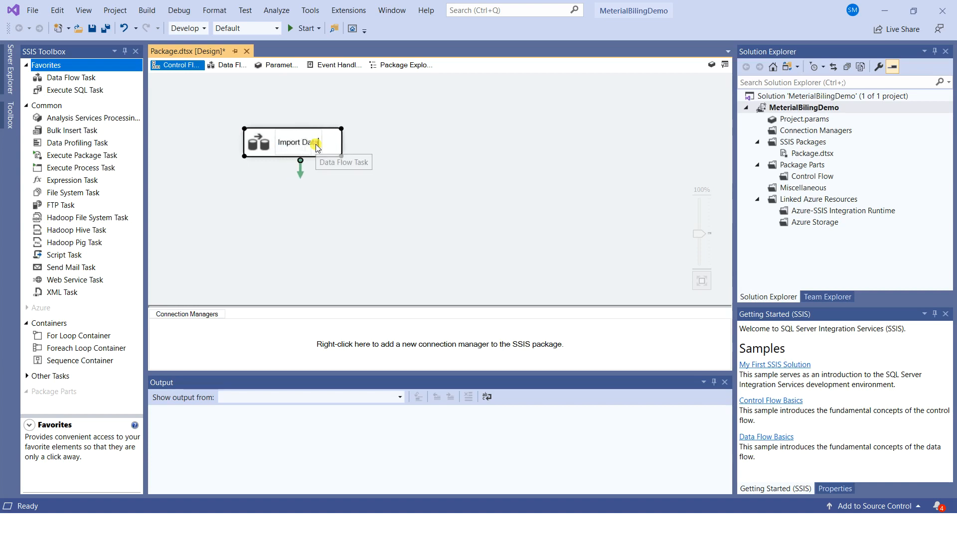
left_click(406, 160)
- Open the Import Data task's data flow and add an Excel Source to it
double_click(292, 137)
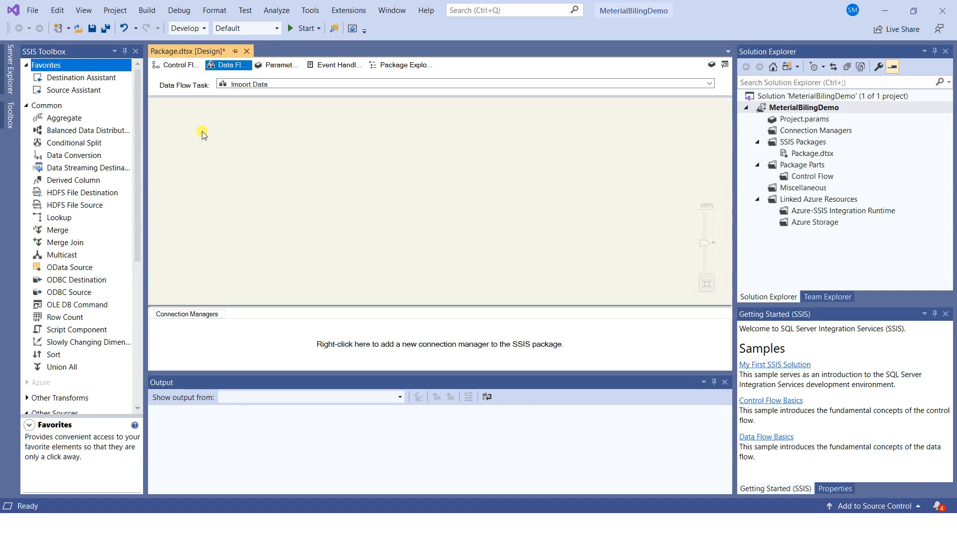
left_click_drag(140, 138, 148, 272)
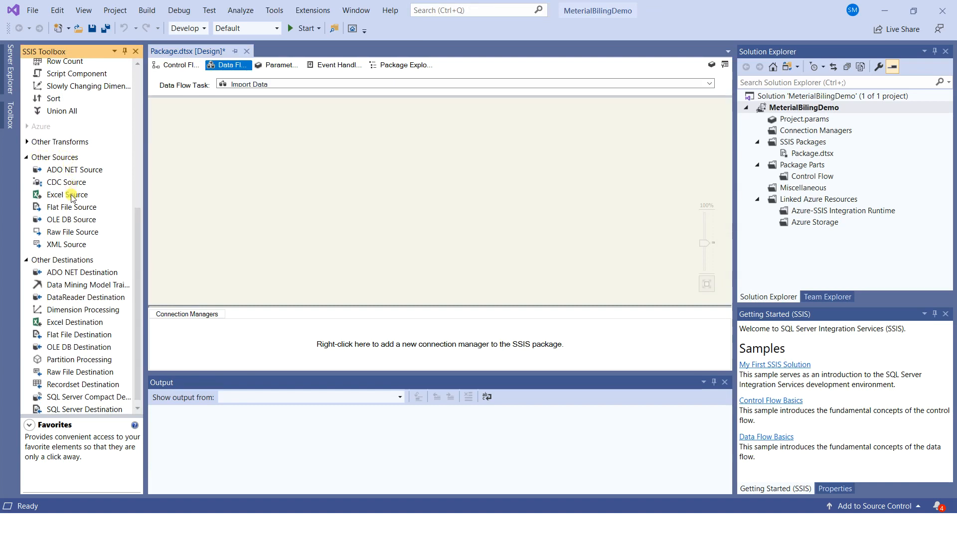
left_click_drag(58, 197, 309, 182)
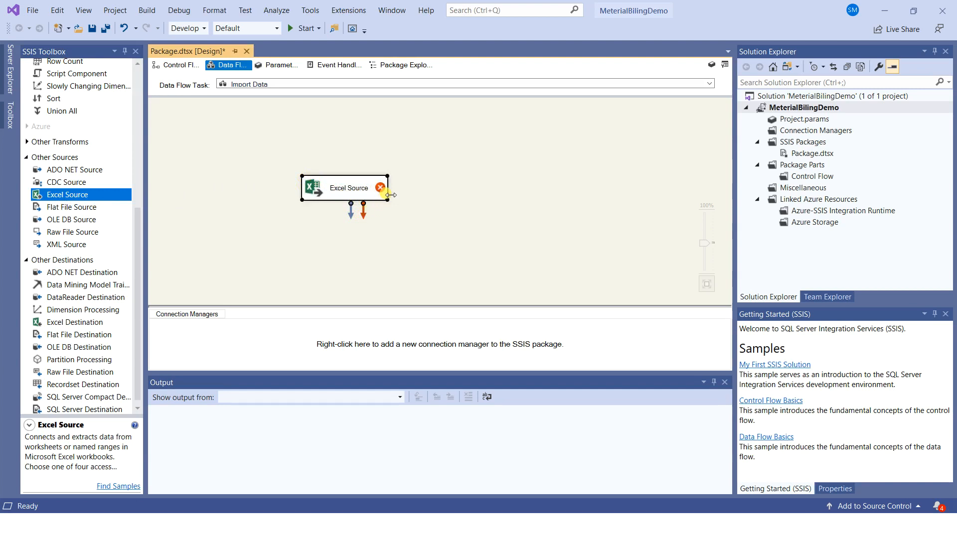
- Create an Excel connection manager for the Excel Source that connects to MaterialList.xls in the E:\SSIS - Demo folder
mouse_move(381, 192)
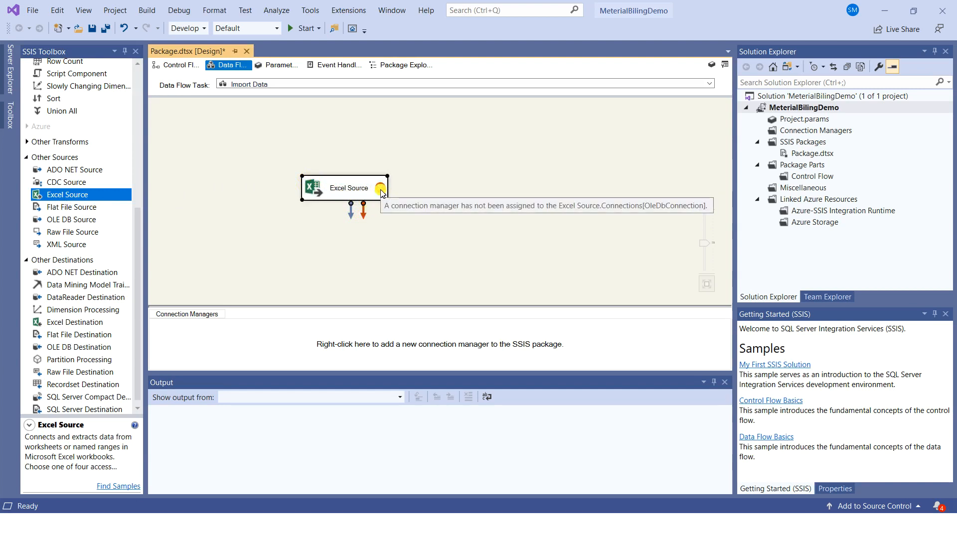
double_click(357, 192)
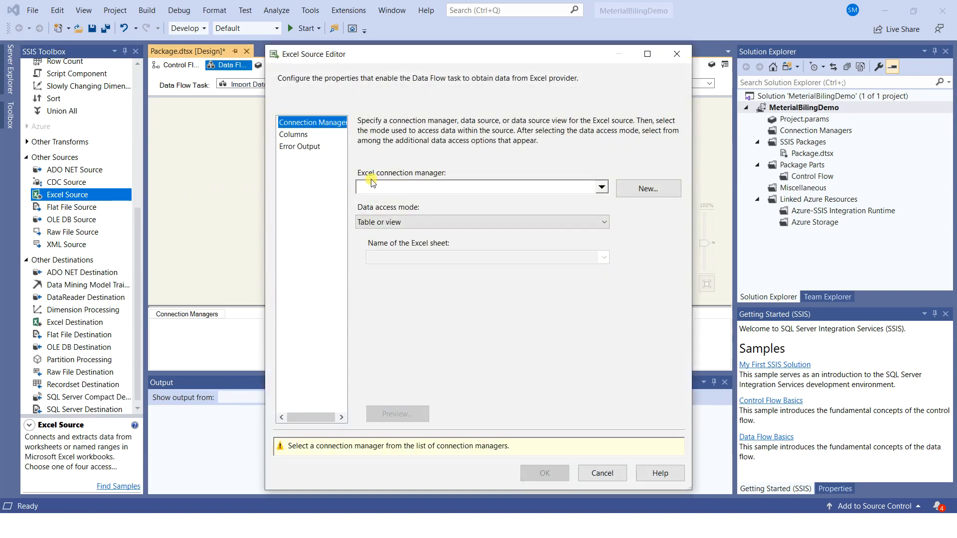
left_click(642, 191)
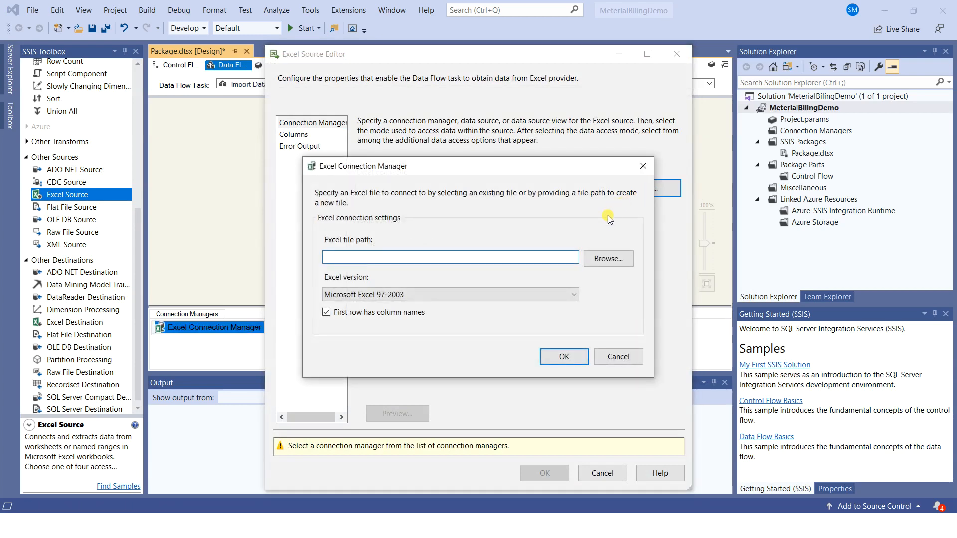
left_click(603, 260)
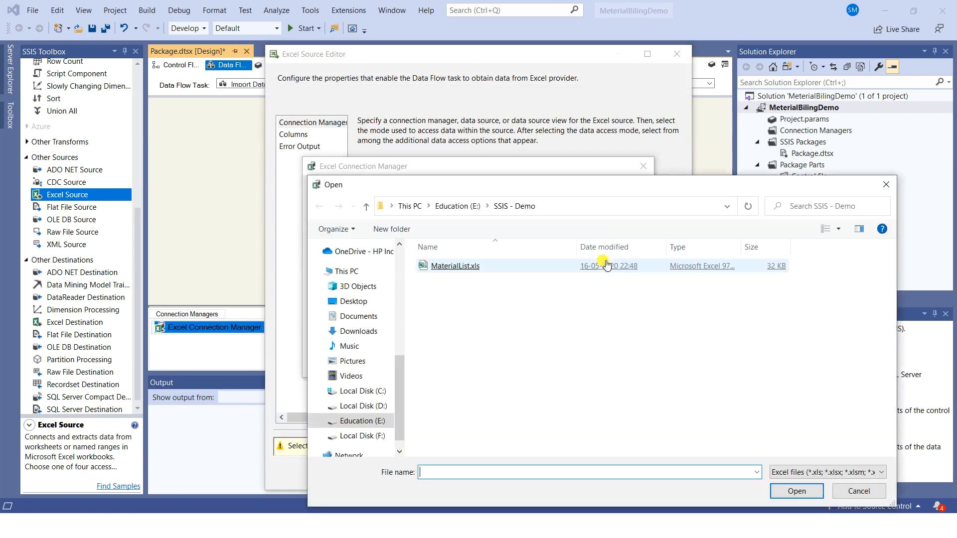
double_click(552, 267)
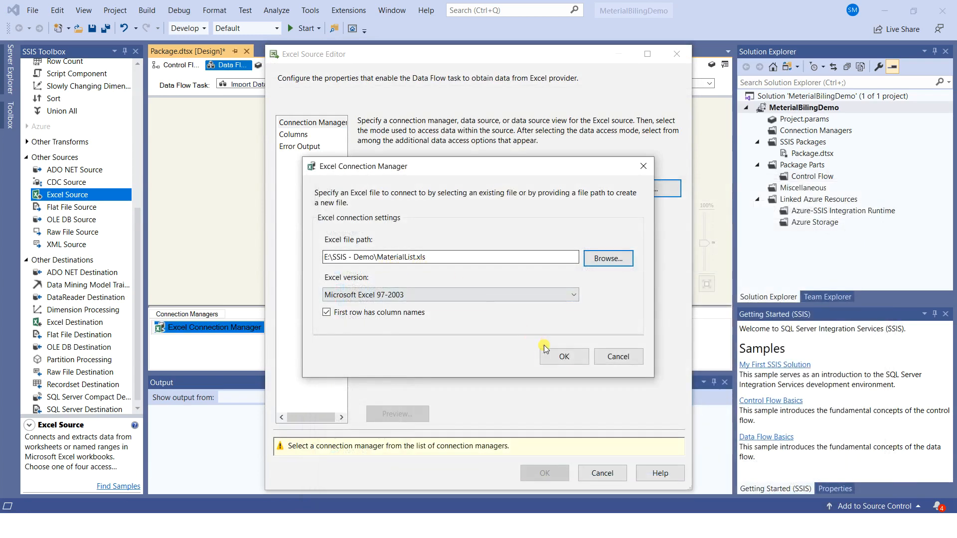
left_click(559, 359)
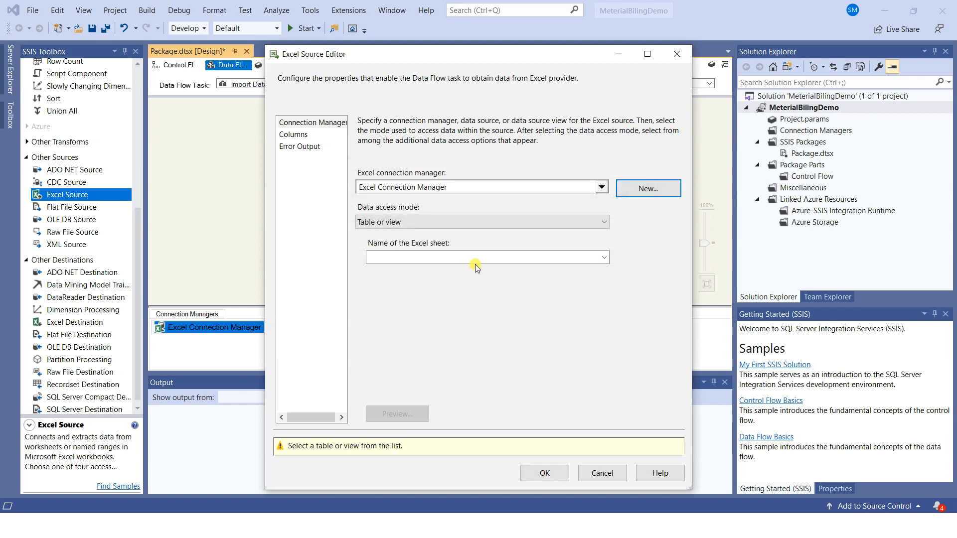
- Set the Excel Source to read the MaterialCost$ sheet, check its ItemCode, MaterialCost and VariableCost columns, and accept the source settings
left_click(604, 257)
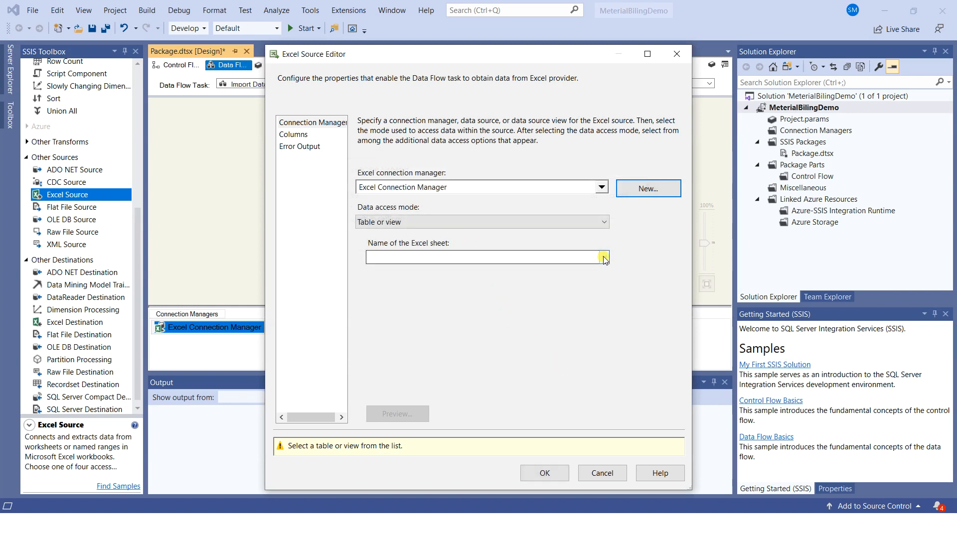
left_click(516, 270)
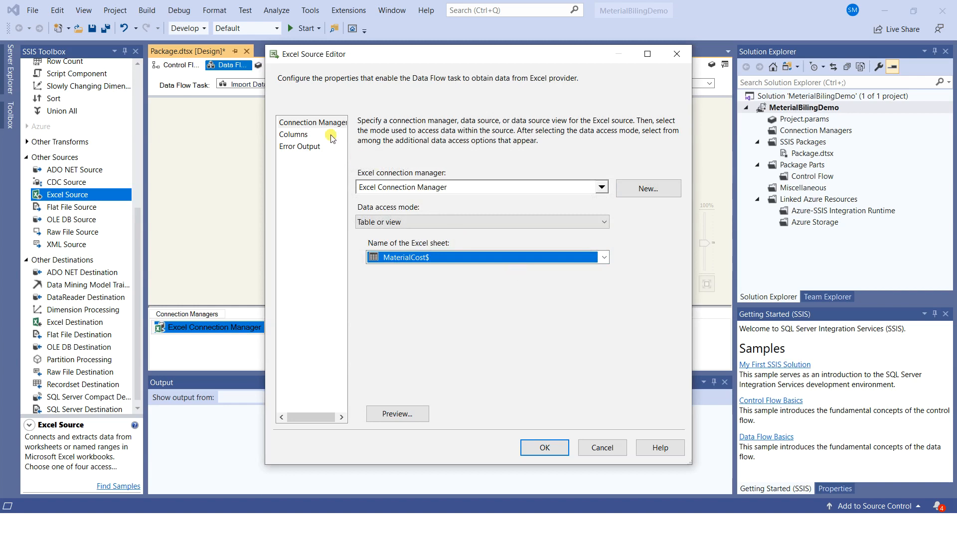
left_click(292, 136)
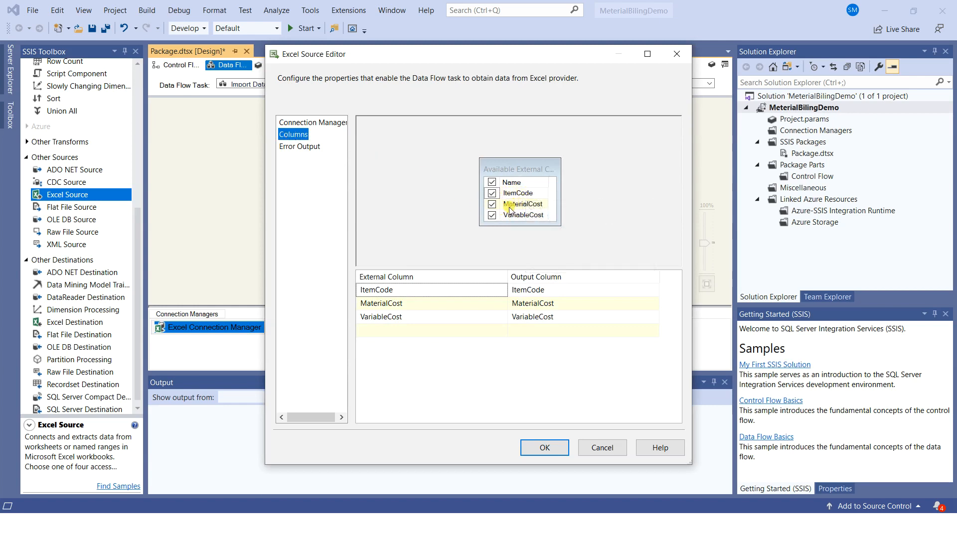
mouse_move(534, 216)
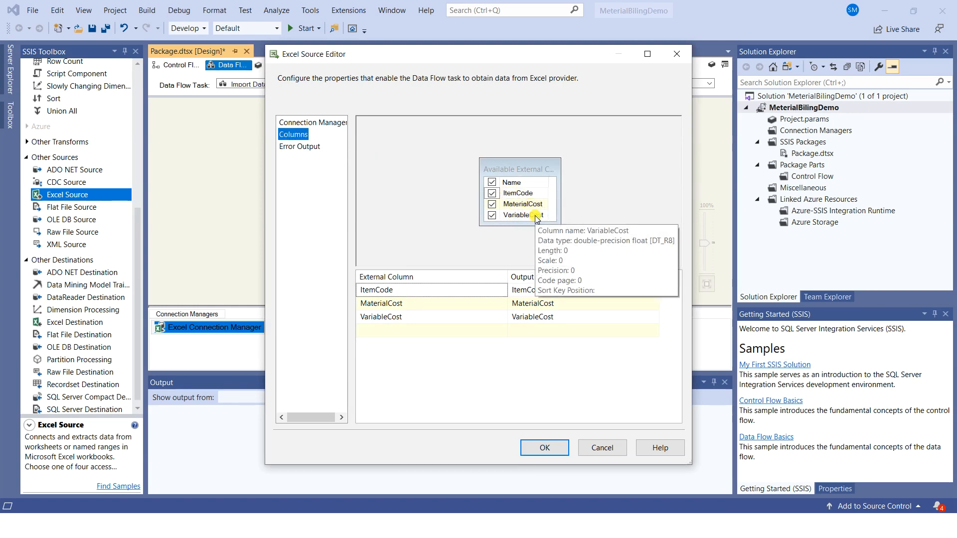
left_click(555, 453)
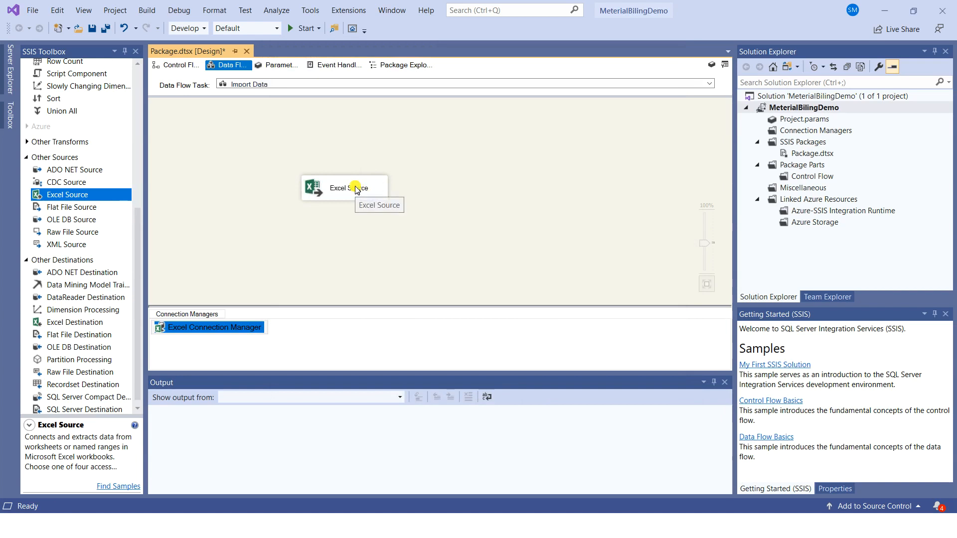
- Add a Derived Column transformation to the data flow and connect the Excel Source's data output to it
left_click_drag(138, 241, 144, 107)
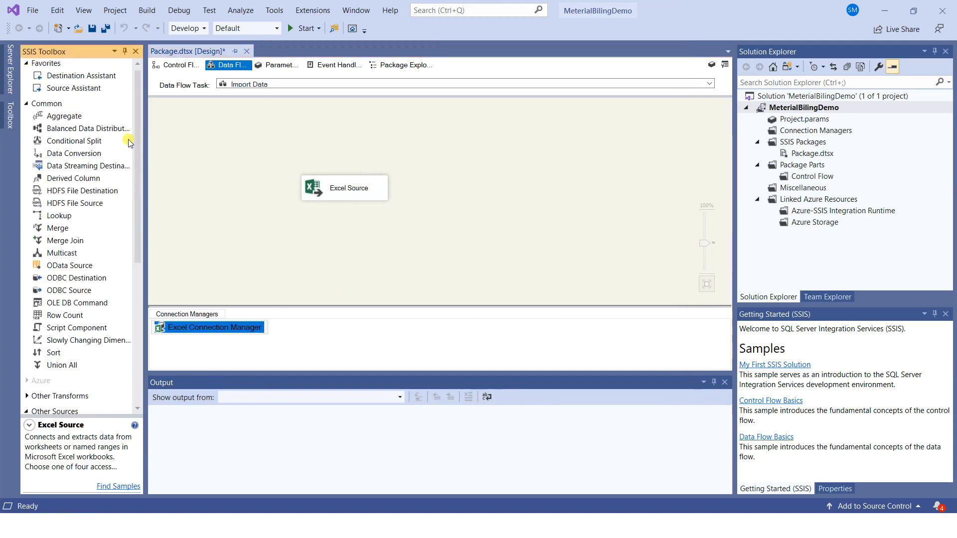
left_click(59, 182)
left_click_drag(58, 182, 447, 213)
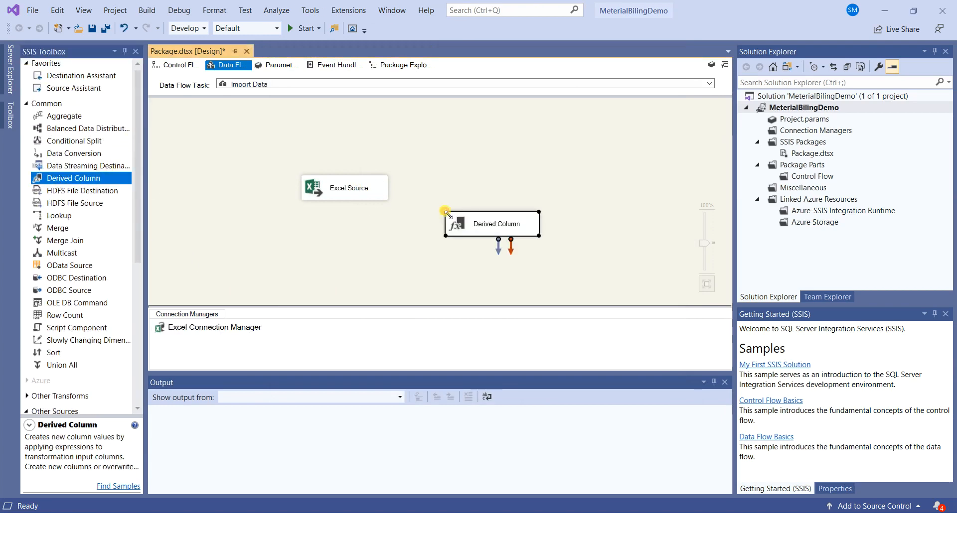
left_click(346, 187)
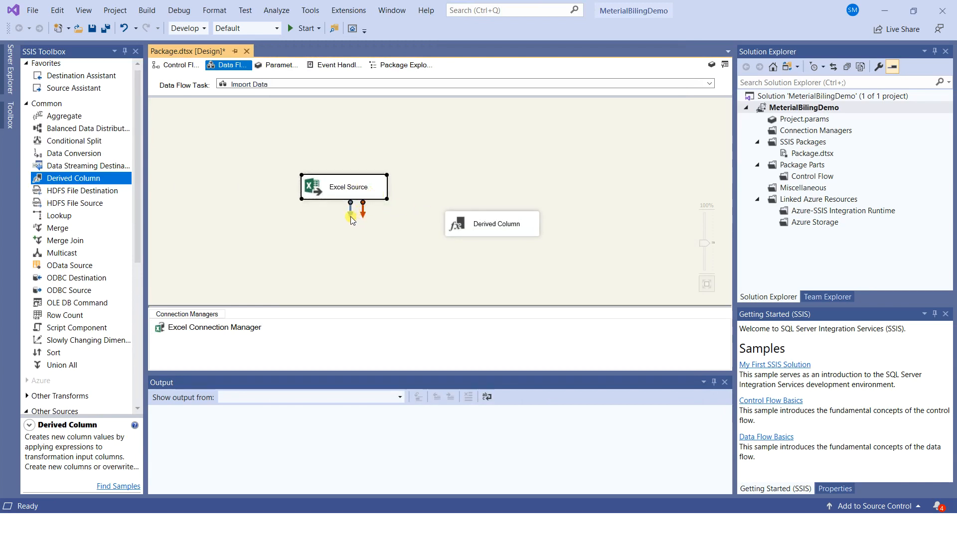
left_click_drag(351, 217, 495, 218)
- Define a derived column named TotalCost in the Derived Column transformation, added as a new column
double_click(495, 220)
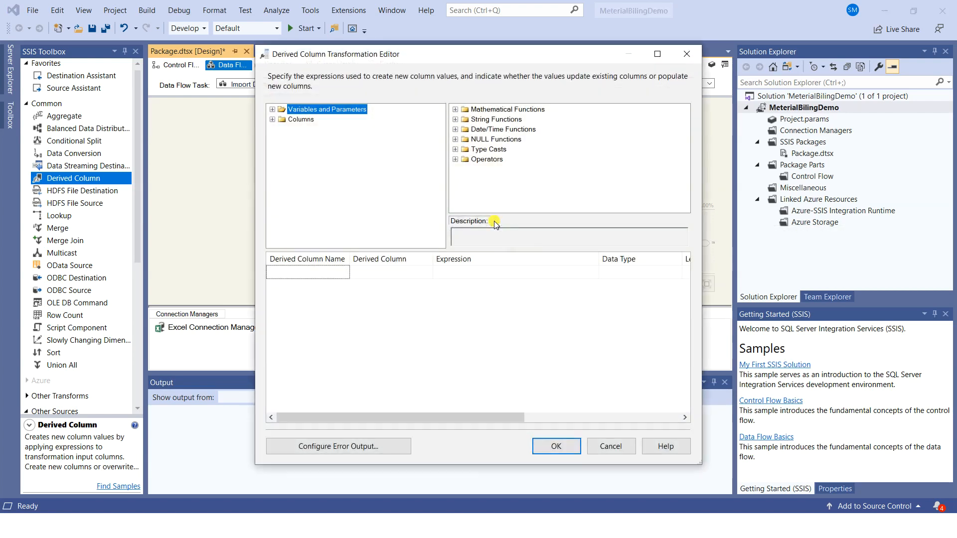
left_click(272, 120)
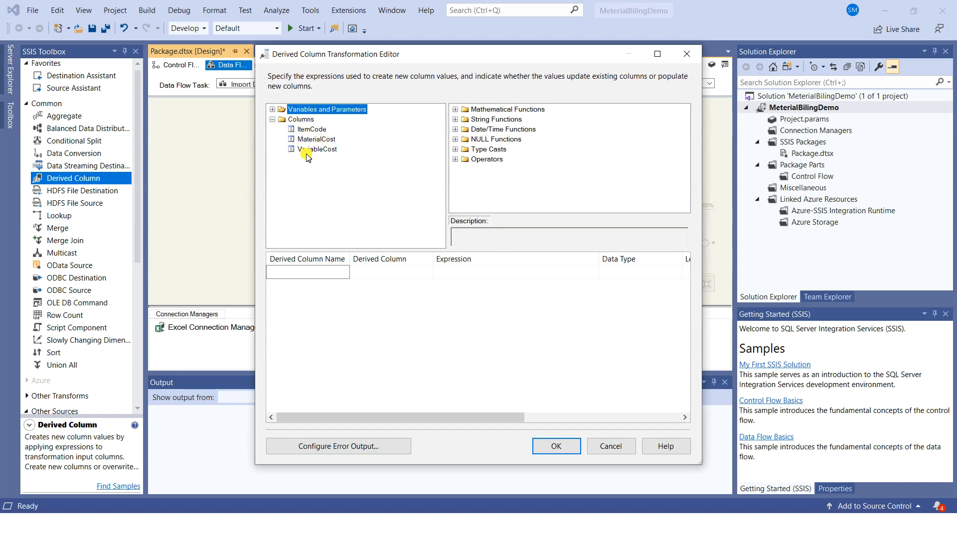
left_click(320, 276)
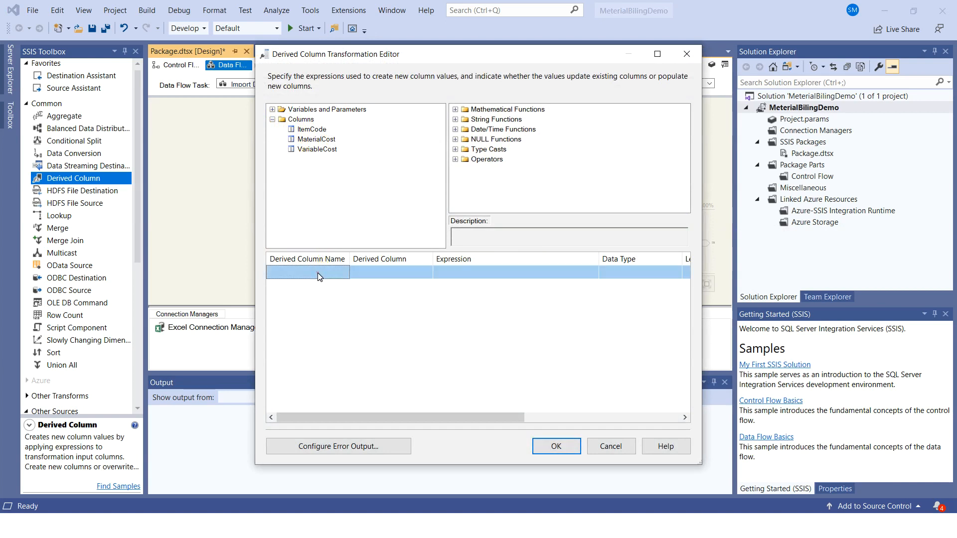
left_click(322, 277)
type("TotalCost")
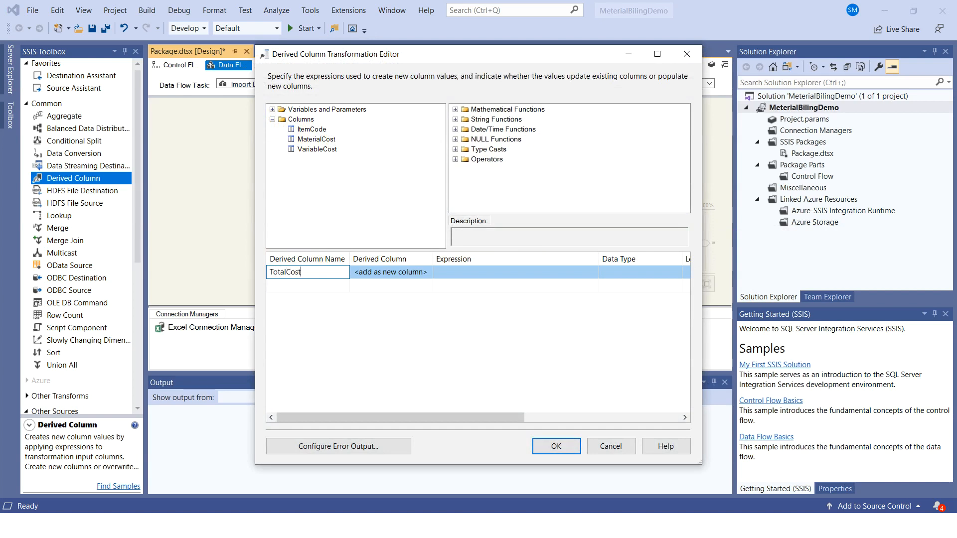
left_click(414, 274)
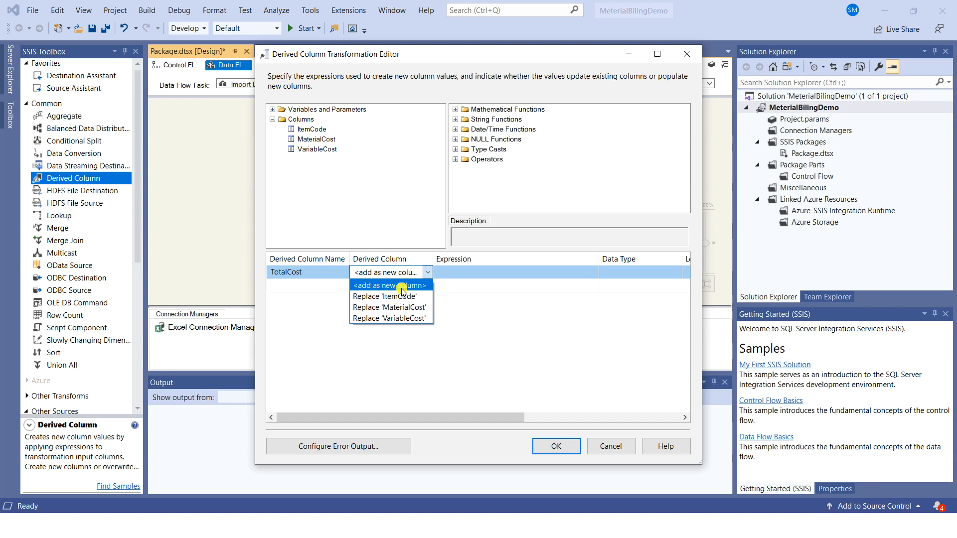
left_click(402, 289)
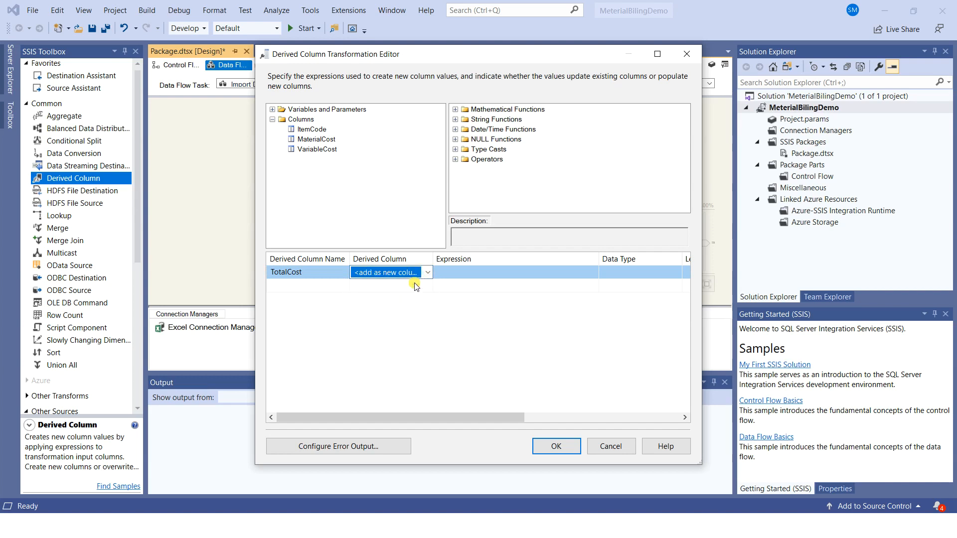
- Build the TotalCost expression as [MaterialCost] + [VariableCost] from the available columns and the Add operator, and accept the transformation
left_click(453, 277)
left_click_drag(319, 139, 479, 273)
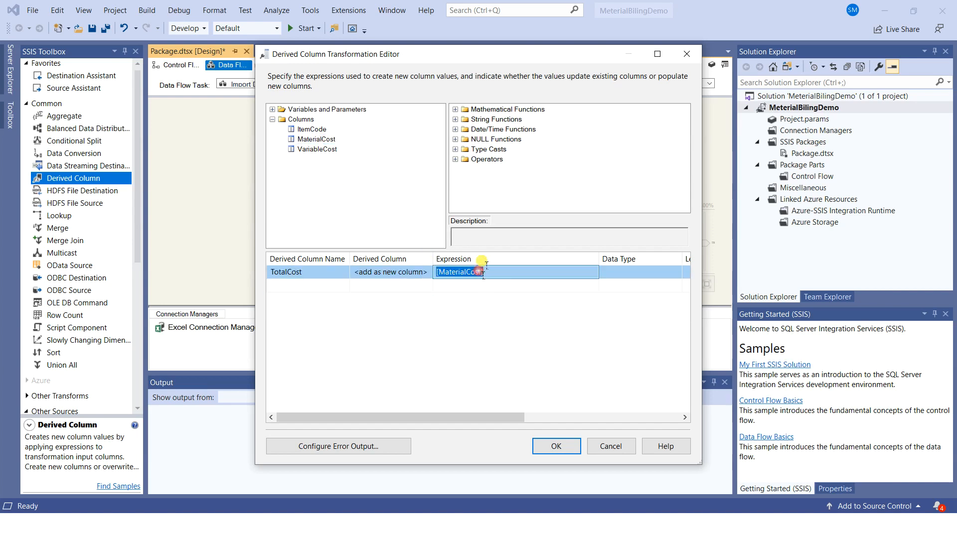
left_click(524, 268)
left_click(455, 159)
left_click_drag(496, 122, 532, 275)
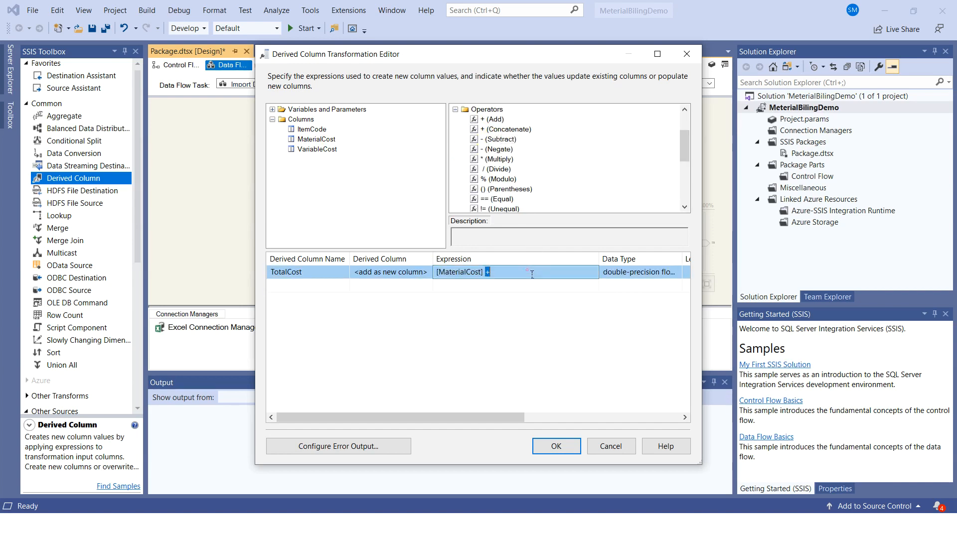
left_click_drag(317, 149, 527, 273)
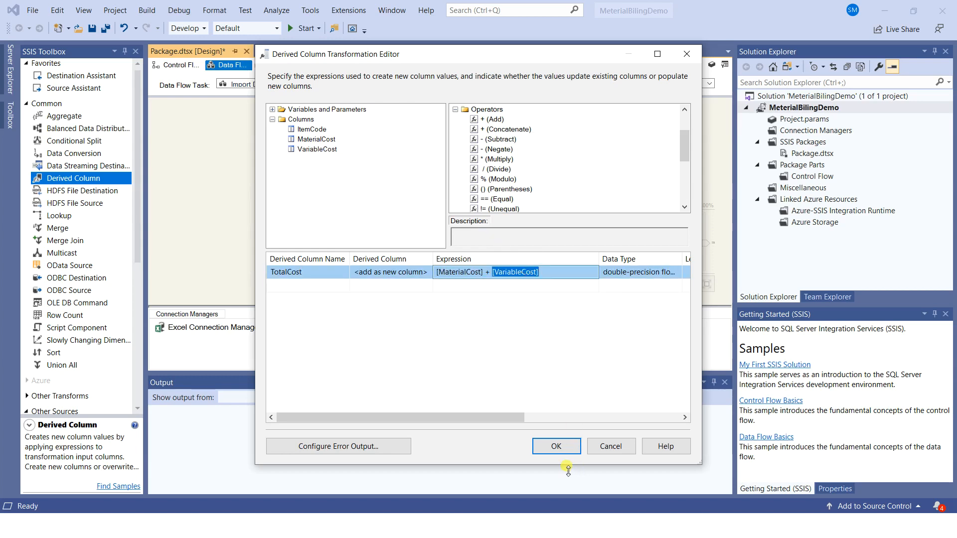
left_click(556, 447)
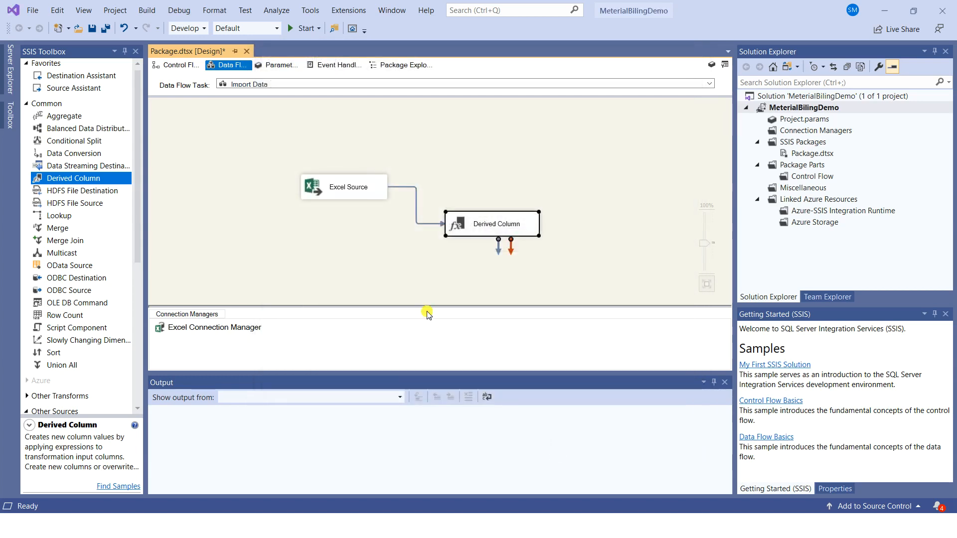
- Reopen the Derived Column transformation to review its TotalCost definition, available columns and operators, and close it
double_click(506, 224)
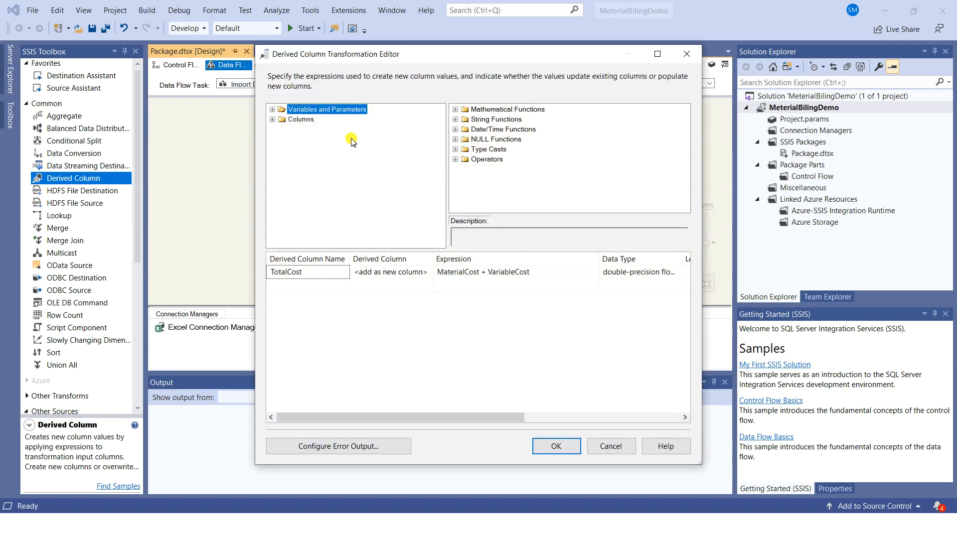
left_click(272, 120)
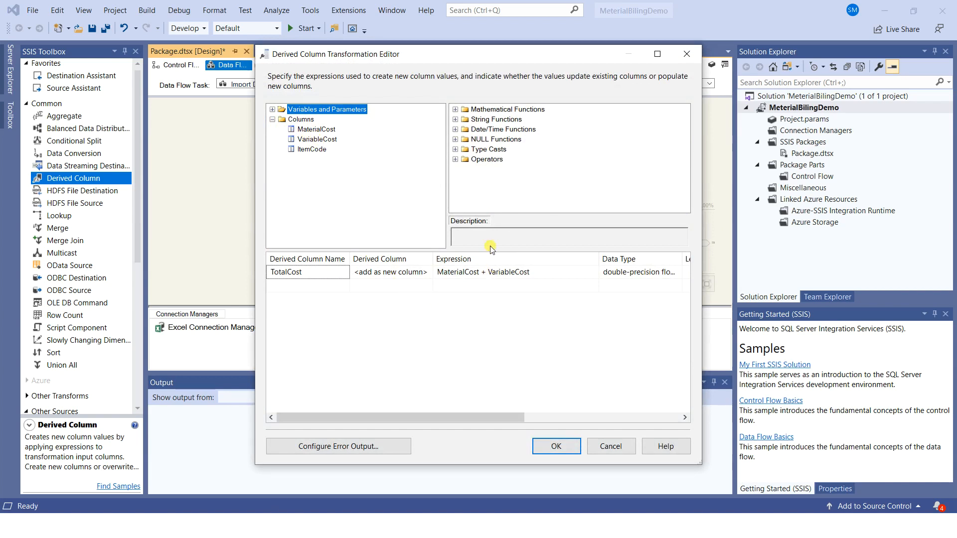
left_click(455, 159)
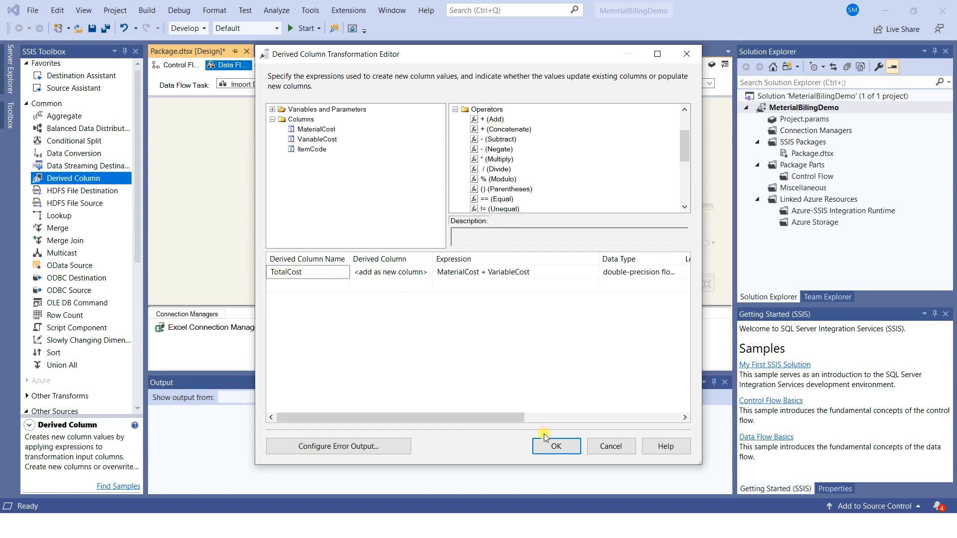
left_click(555, 446)
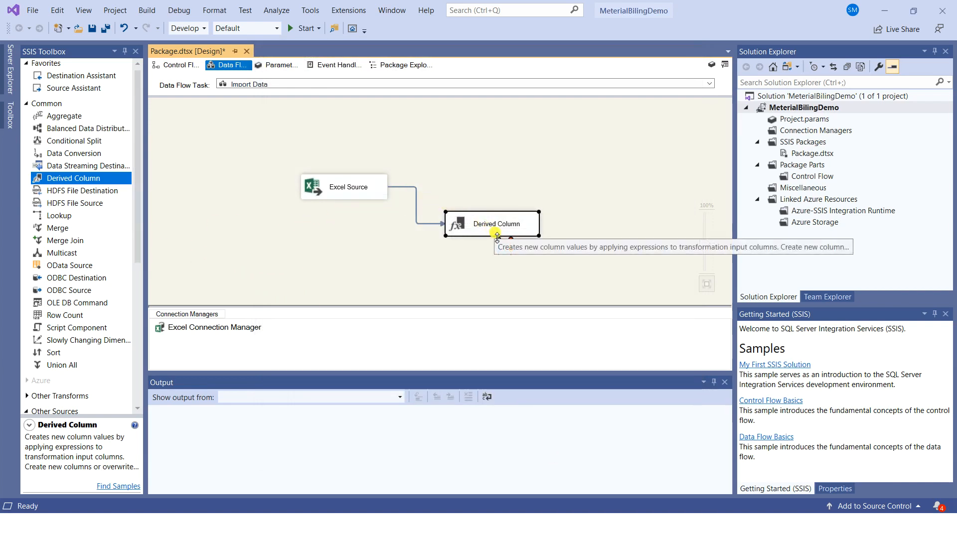
- Add an OLE DB Destination to the data flow and connect the Derived Column's data output to it
left_click_drag(136, 201, 159, 358)
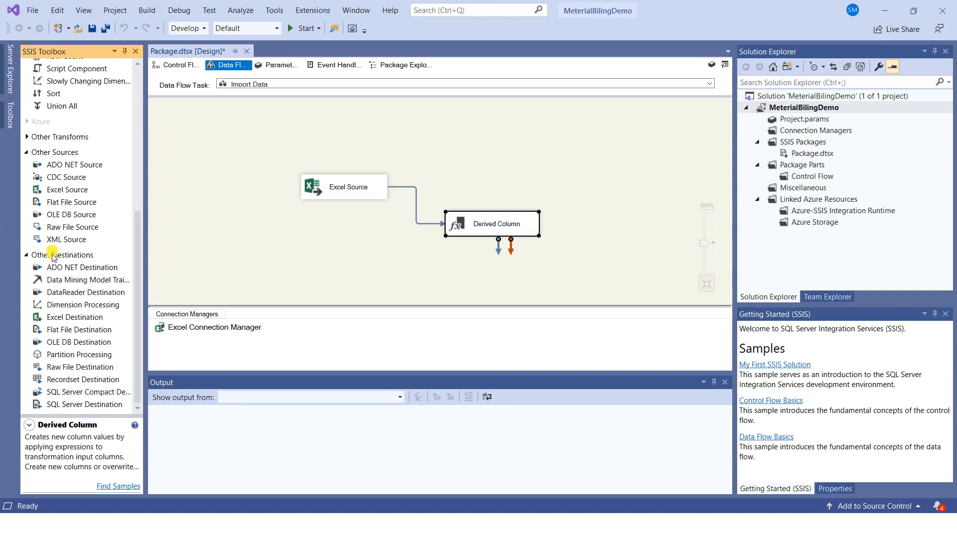
left_click(60, 343)
left_click_drag(60, 347, 475, 278)
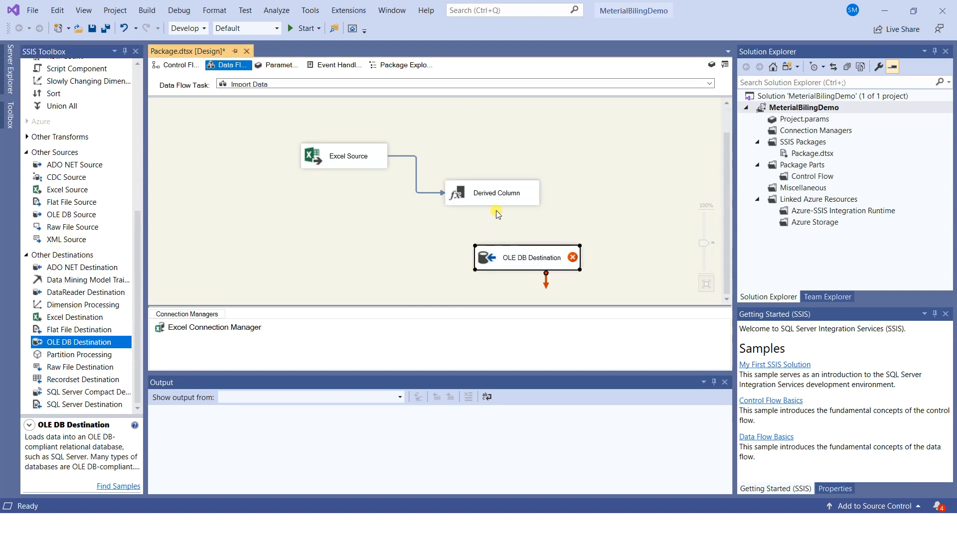
left_click(490, 198)
left_click_drag(500, 213, 511, 257)
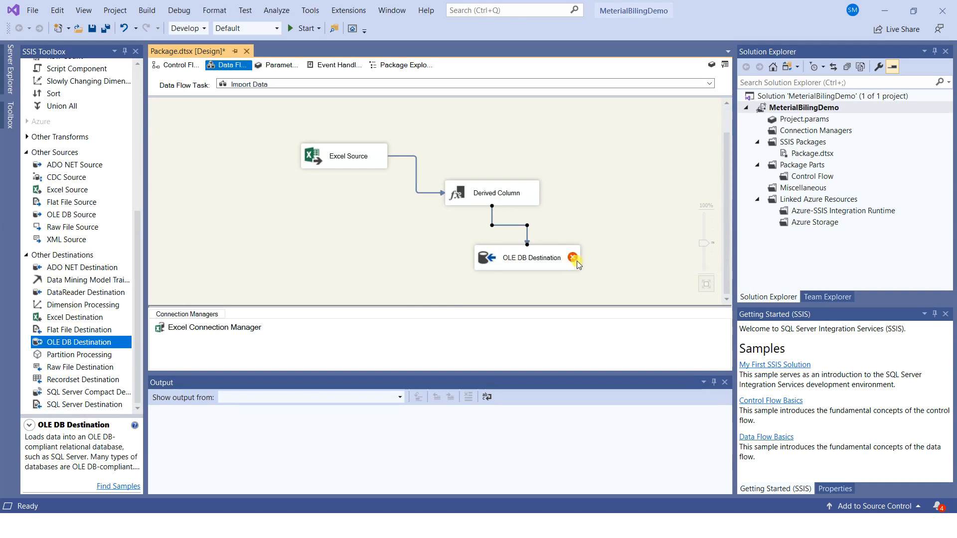
- Start a new connection manager for the OLE DB Destination, and get the server name from the server's registration details in SQL Server Management Studio
double_click(537, 263)
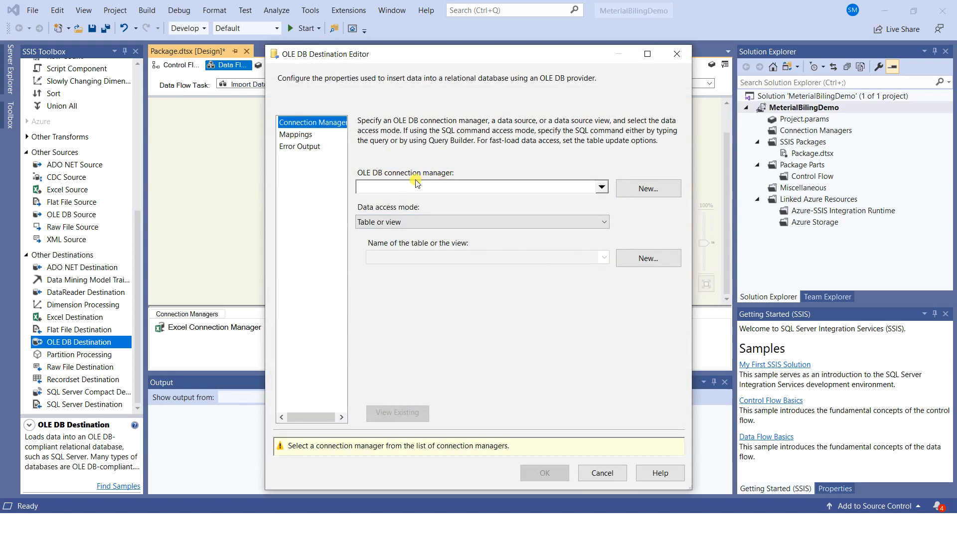
left_click(637, 189)
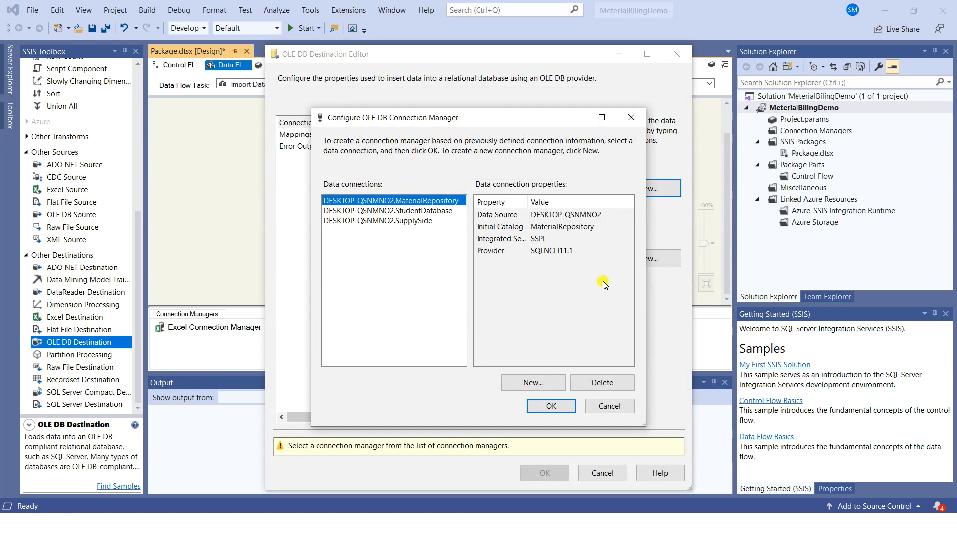
key("alt+Tab")
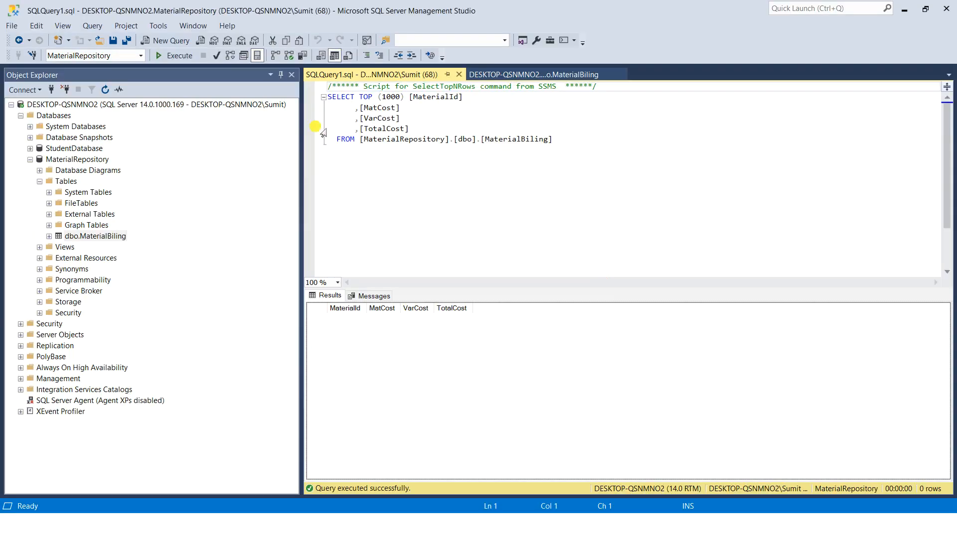
left_click(39, 104)
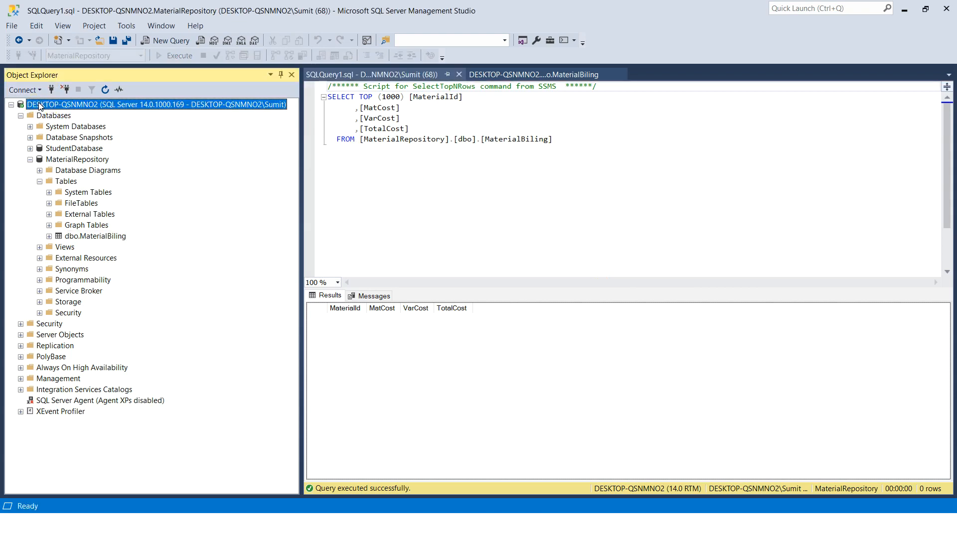
right_click(40, 106)
left_click(60, 132)
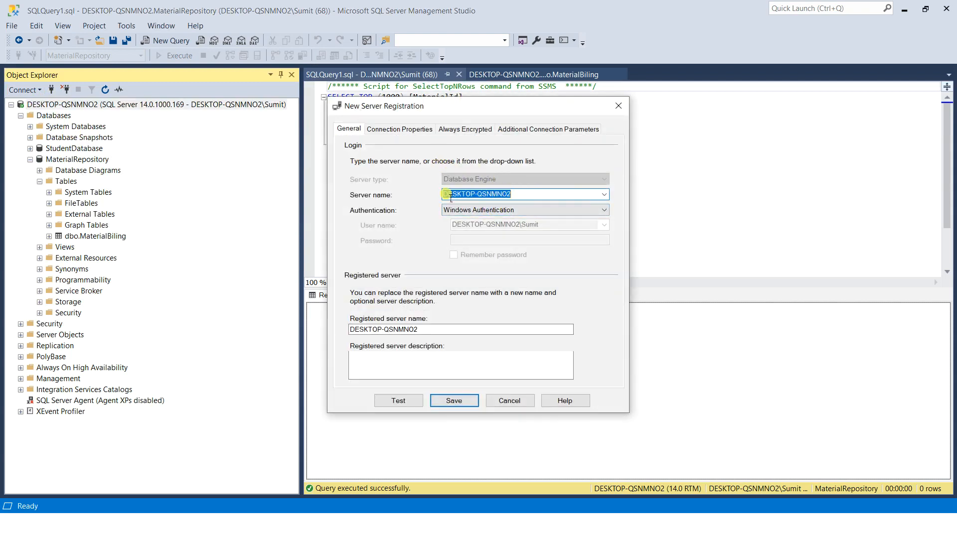
key("alt+Tab")
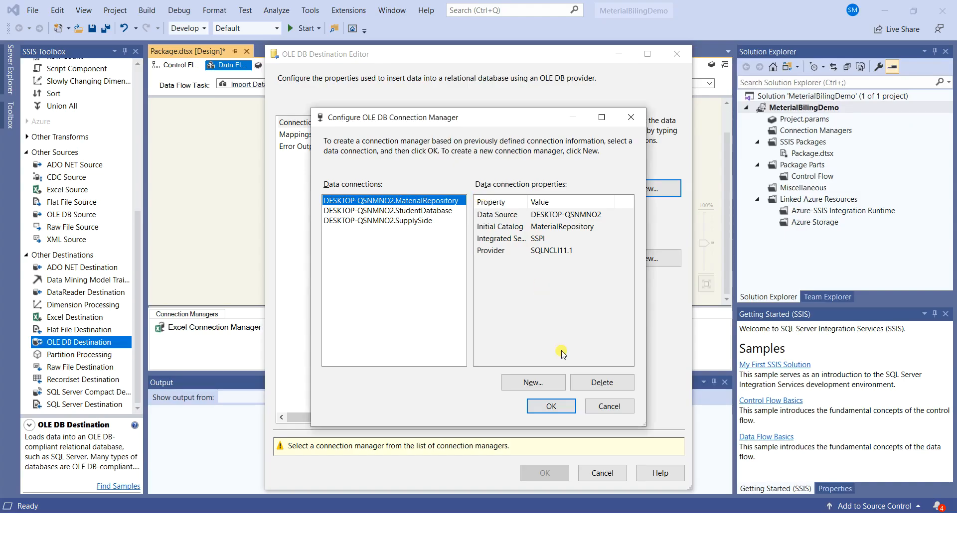
- Create an OLE DB connection to the MaterialRepository database on server DESKTOP-QSNMNO2 and assign it to the destination
left_click(542, 384)
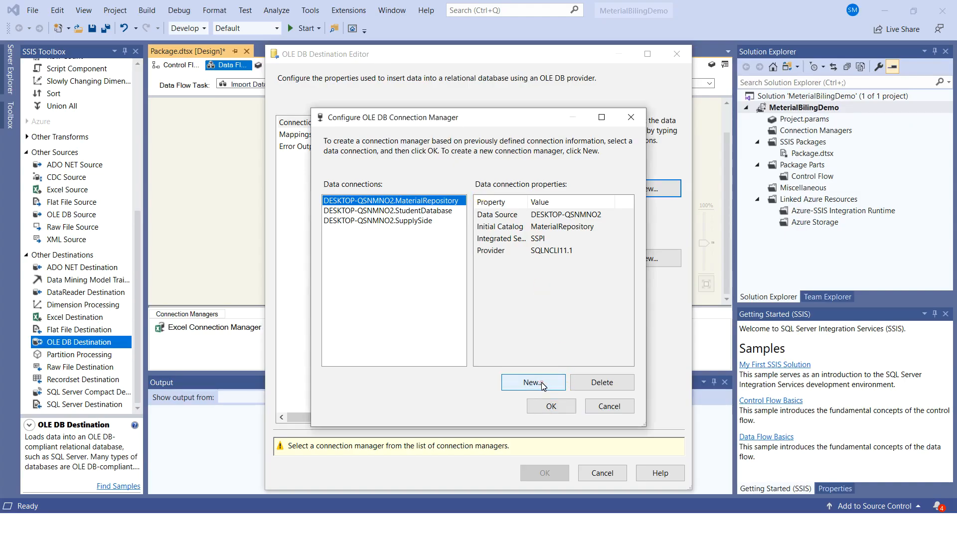
type("DESKTOP-QSNMNO2")
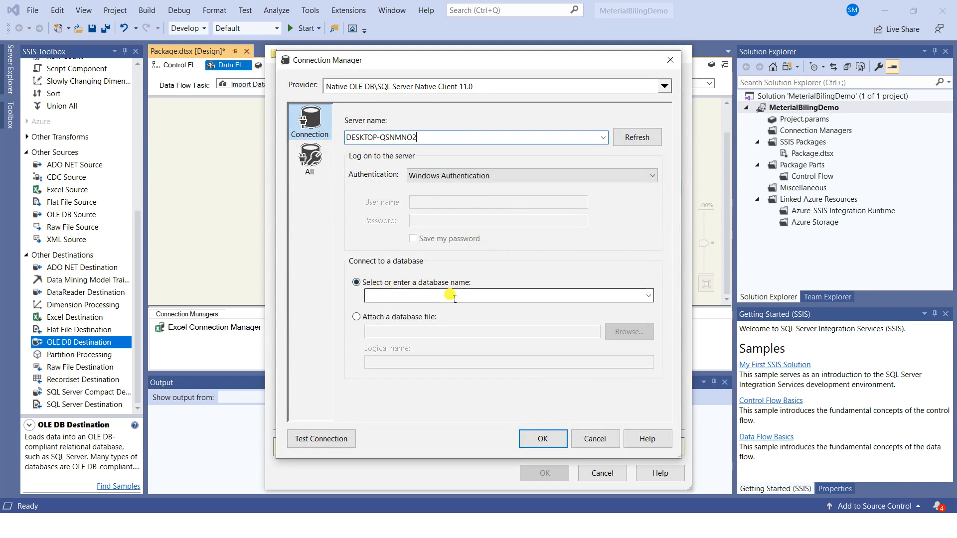
left_click(648, 296)
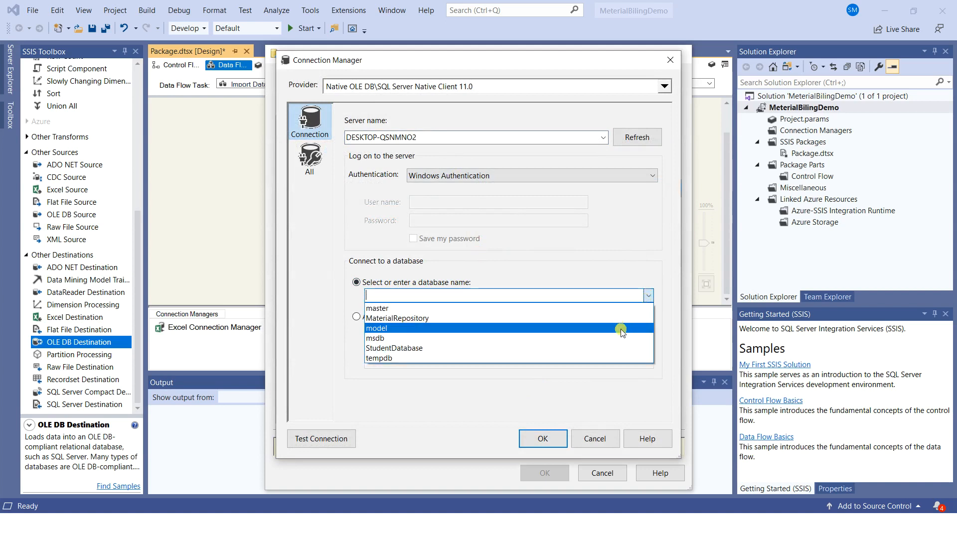
left_click(624, 319)
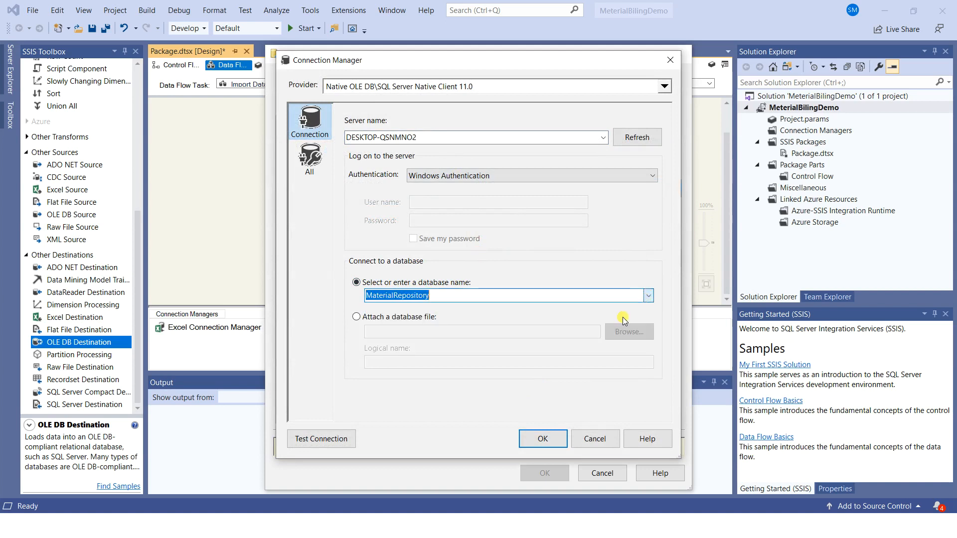
left_click(549, 439)
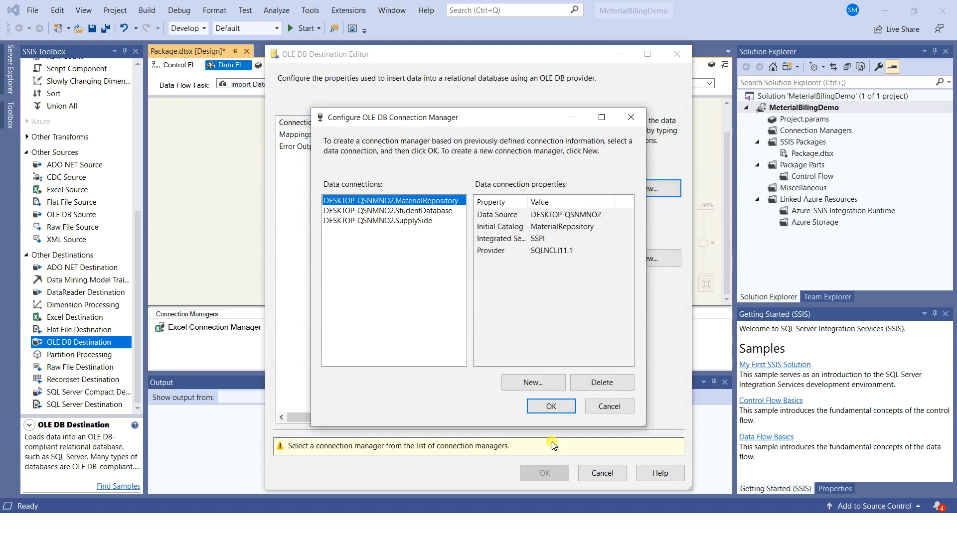
left_click(566, 409)
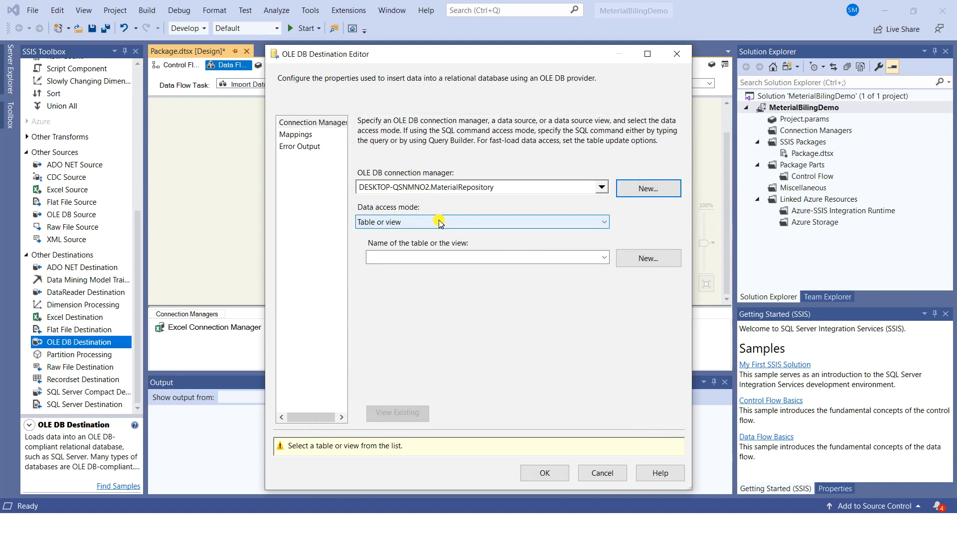
- Choose [dbo].[MaterialBiling] as the destination table of the OLE DB Destination
left_click(604, 258)
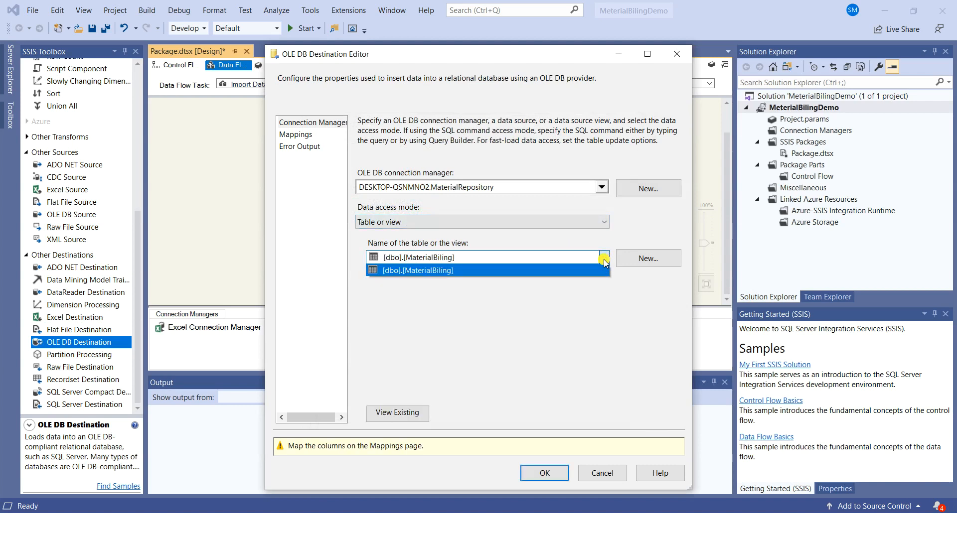
left_click(437, 271)
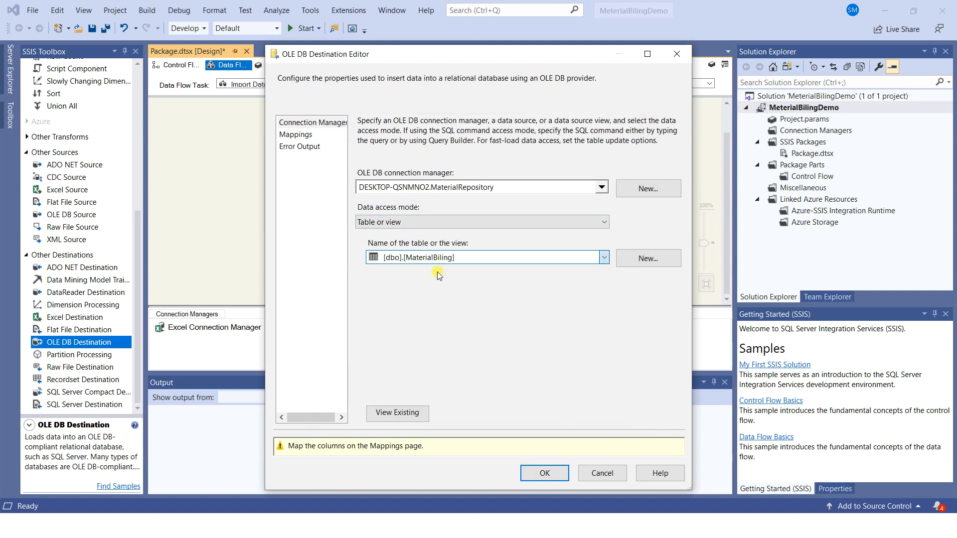
left_click(546, 473)
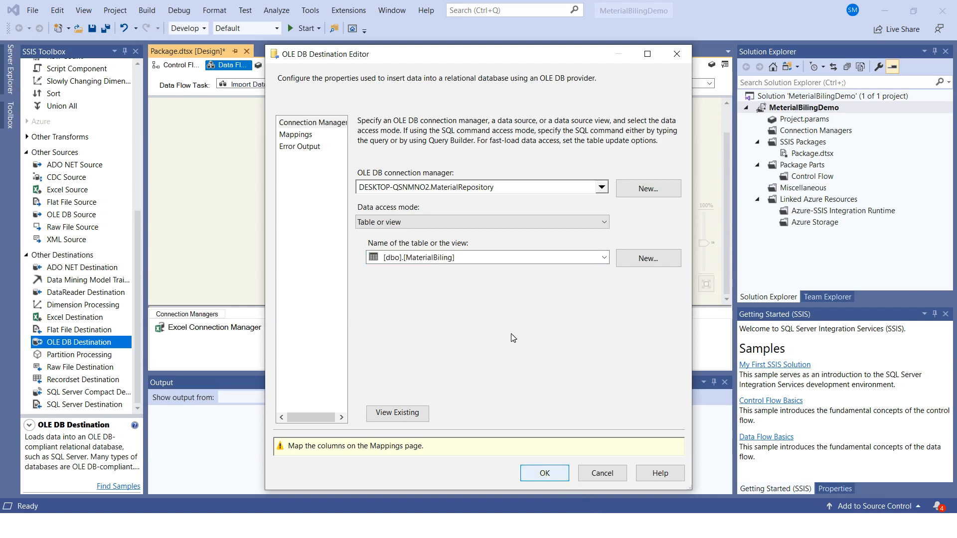
- Map the input column ItemCode to the destination column MaterialId in the OLE DB Destination
left_click(298, 133)
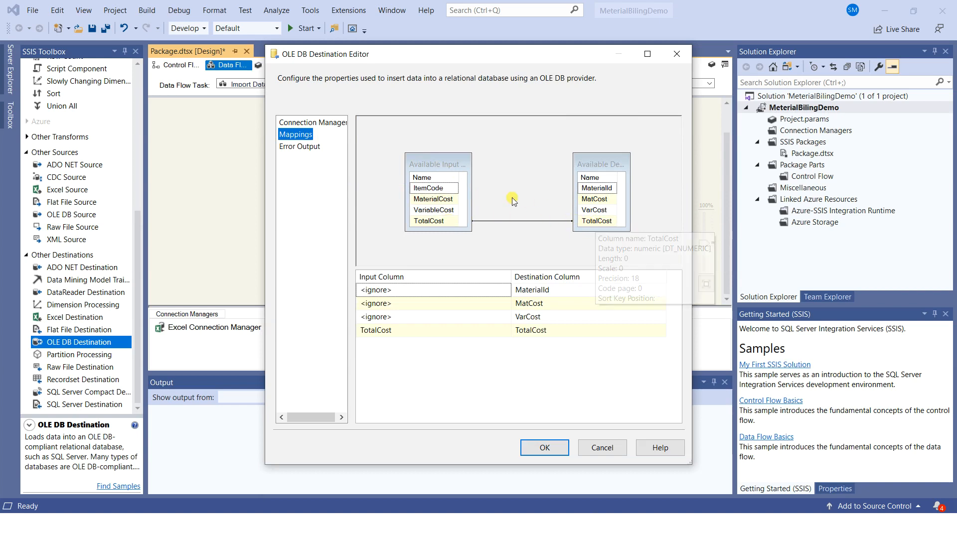
left_click(486, 289)
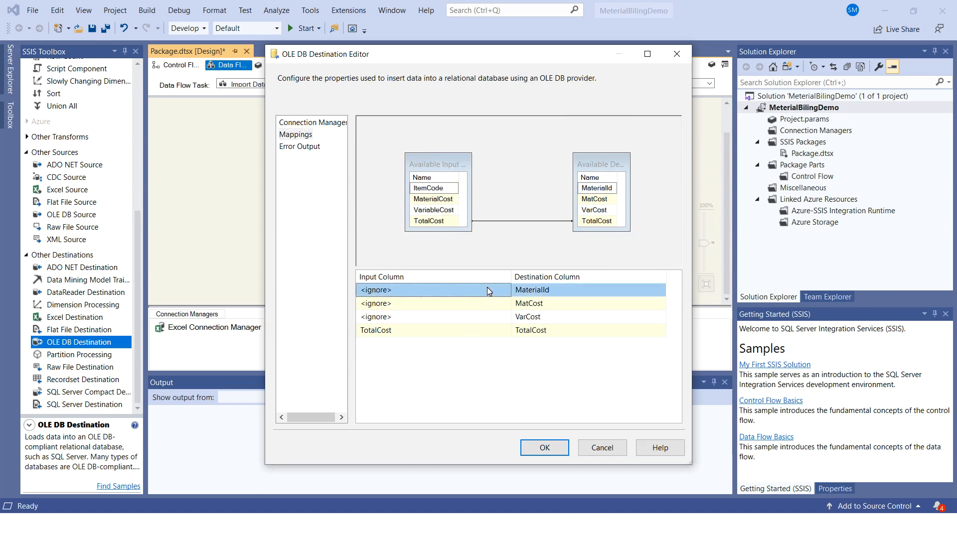
left_click(484, 293)
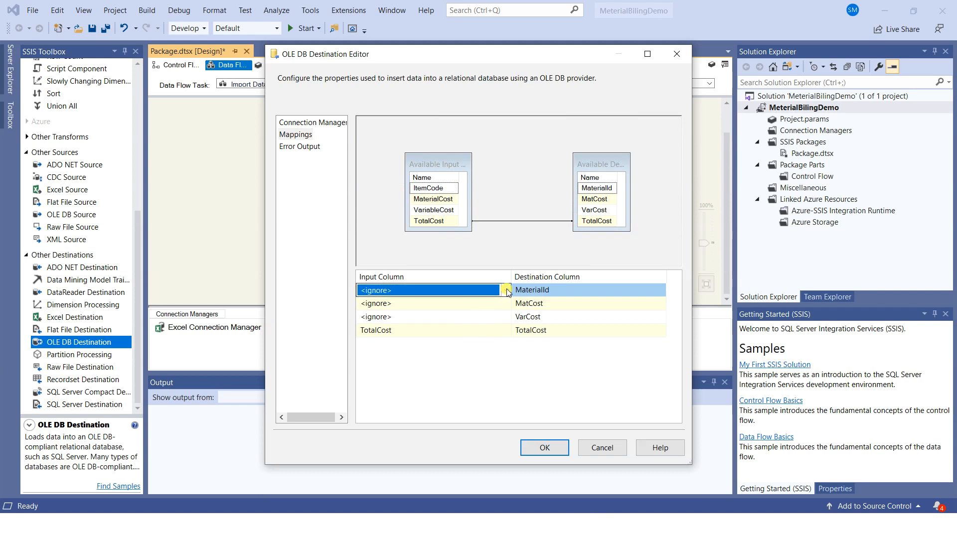
left_click(506, 291)
left_click(482, 311)
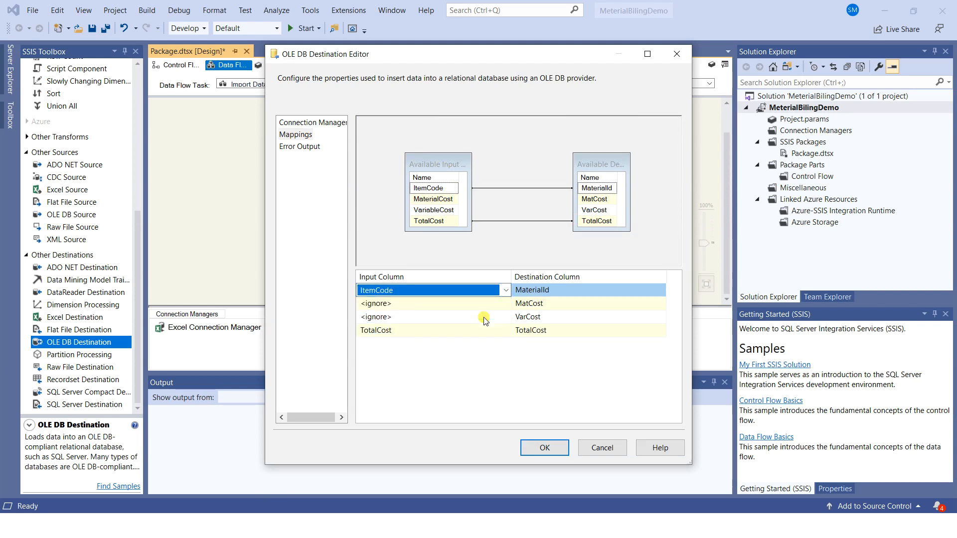
- Map MaterialCost to MatCost and VariableCost to VarCost, and accept the OLE DB Destination settings
left_click(501, 306)
left_click(505, 304)
left_click(490, 330)
left_click(488, 317)
left_click(506, 318)
left_click(498, 342)
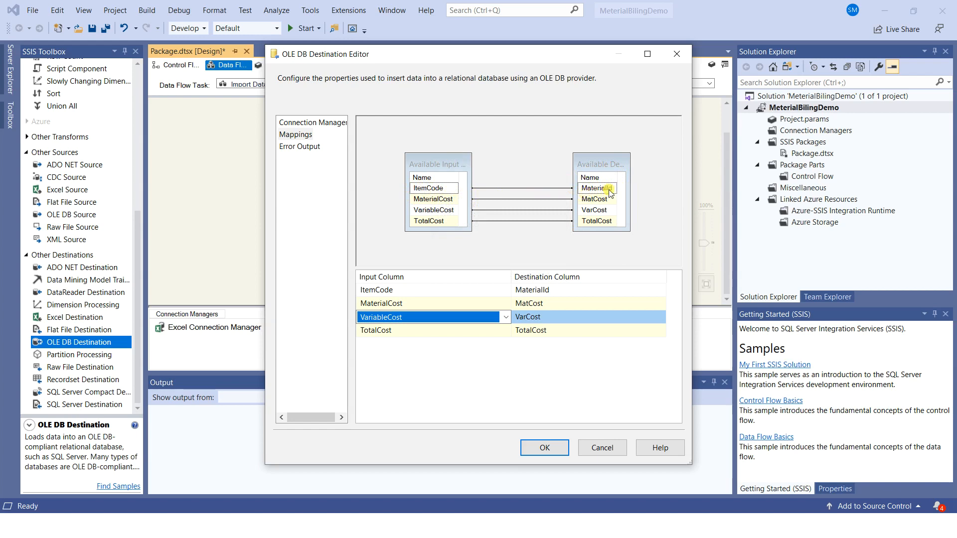
left_click(544, 447)
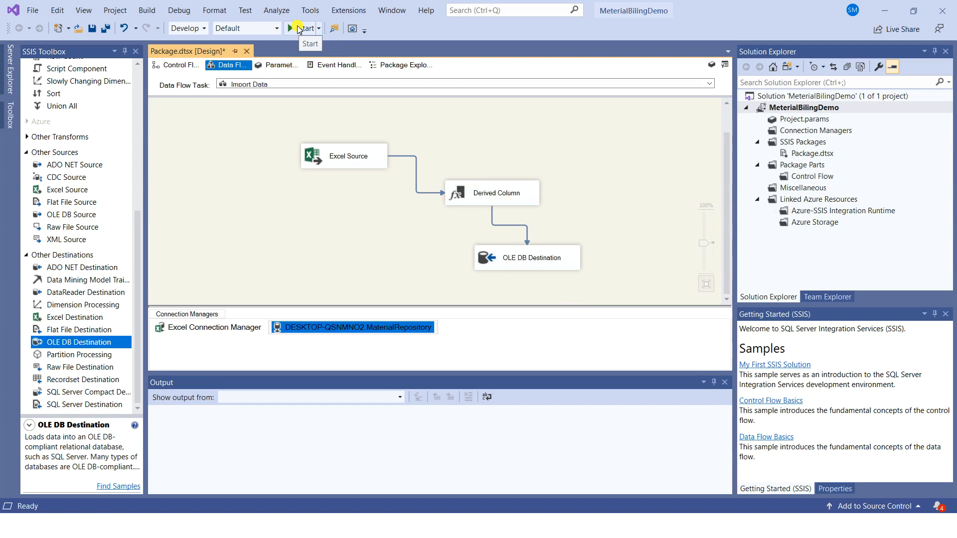
- Switch to SQL Server Management Studio, cancel the new server registration, and check the MaterialBiling query results before the package run
key("alt+Tab")
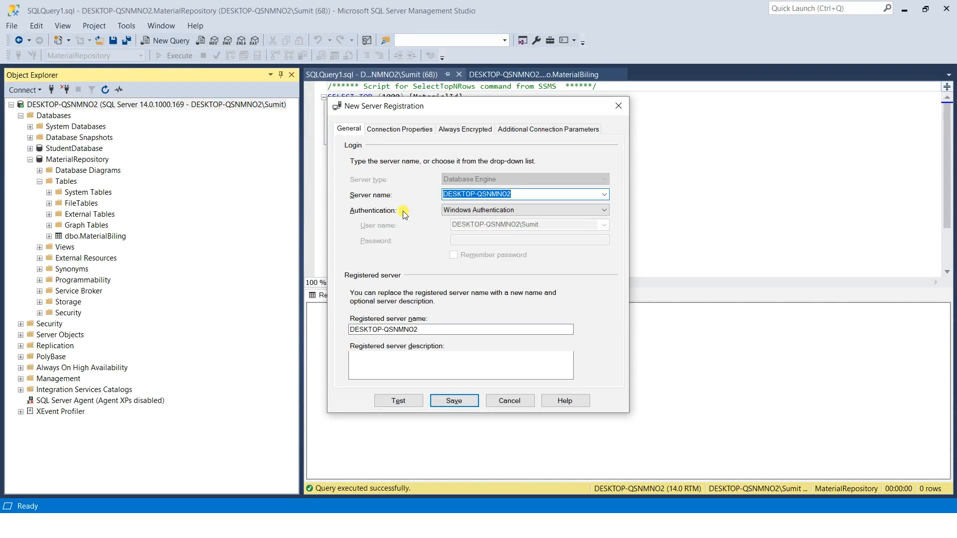
left_click(509, 401)
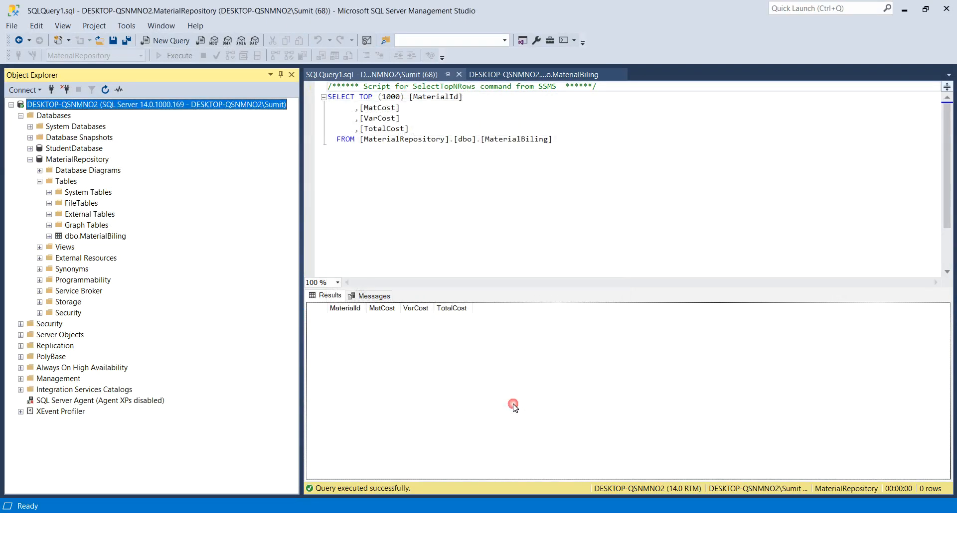
left_click(411, 166)
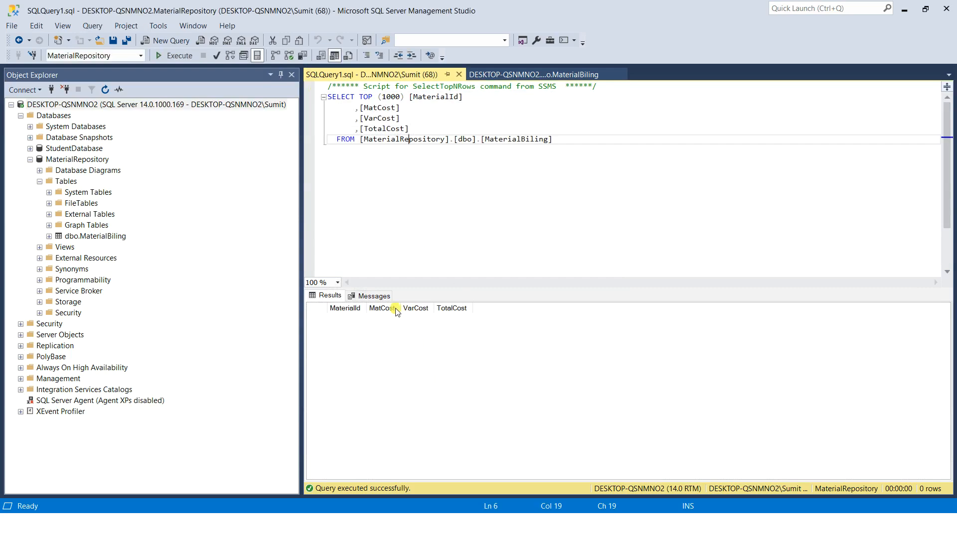
- Switch back to Visual Studio and run the SSIS package
key("alt+Tab")
left_click(295, 28)
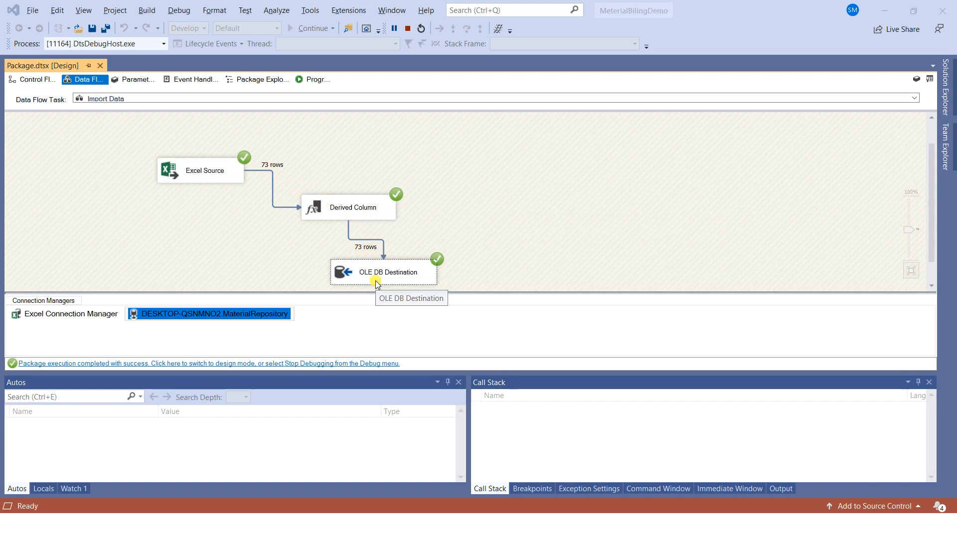
- Rerun the MaterialBiling SELECT query in SQL Server Management Studio, review the returned rows, and return to the package in Visual Studio
key("alt+Tab")
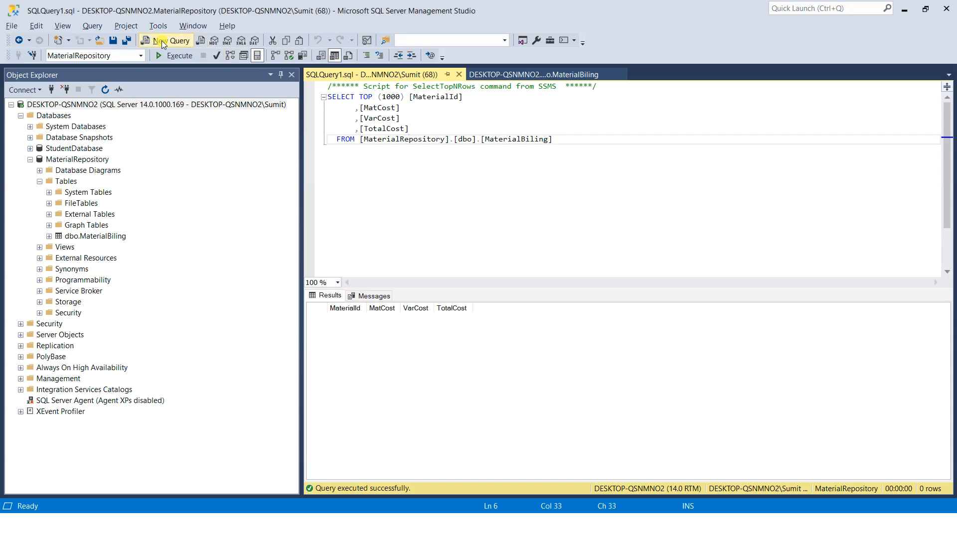
left_click(167, 54)
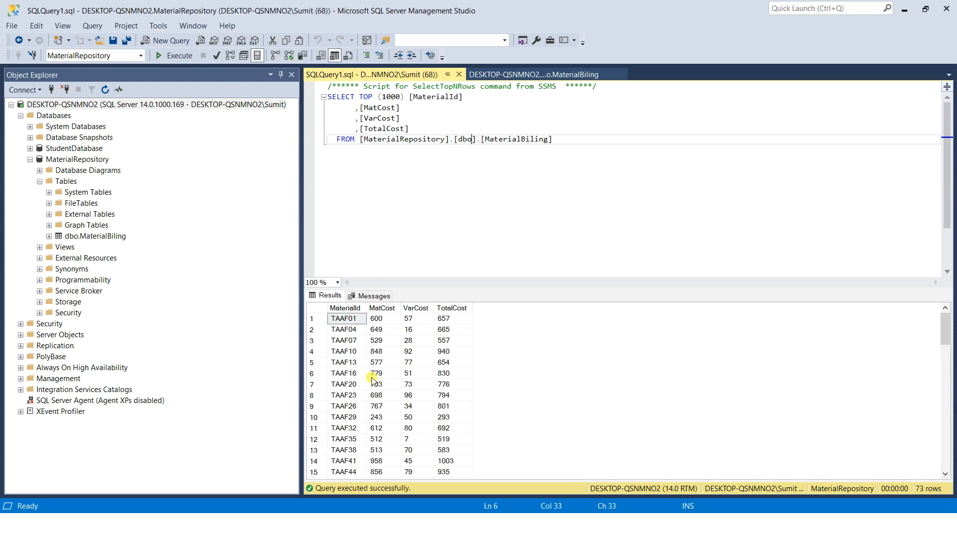
mouse_move(949, 333)
left_mouse_down()
mouse_move(948, 456)
mouse_move(943, 321)
left_mouse_up()
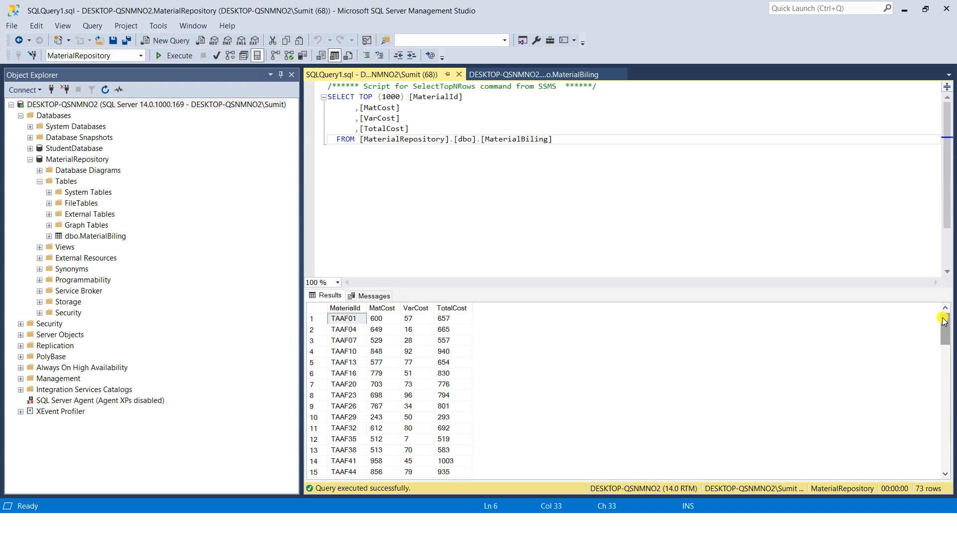
key("alt+Tab")
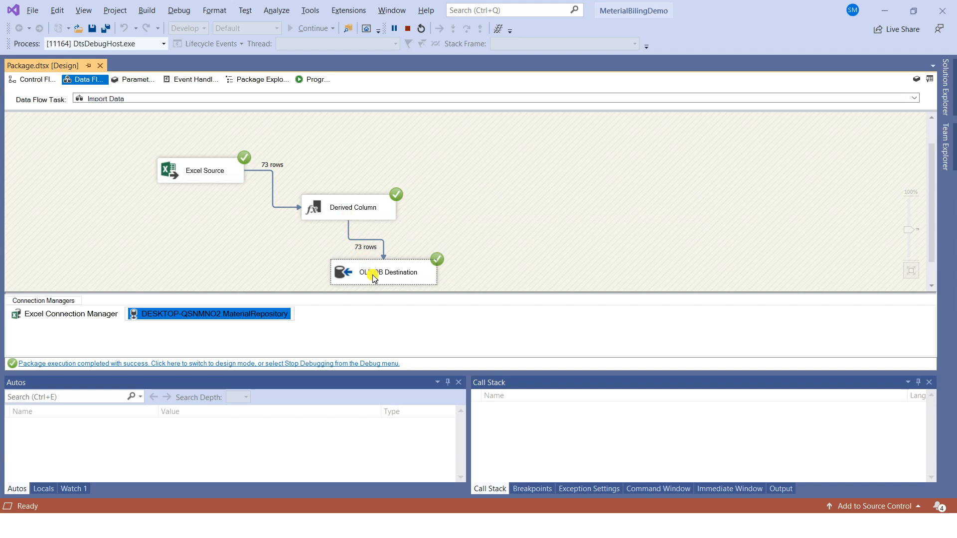
key("alt+Tab")
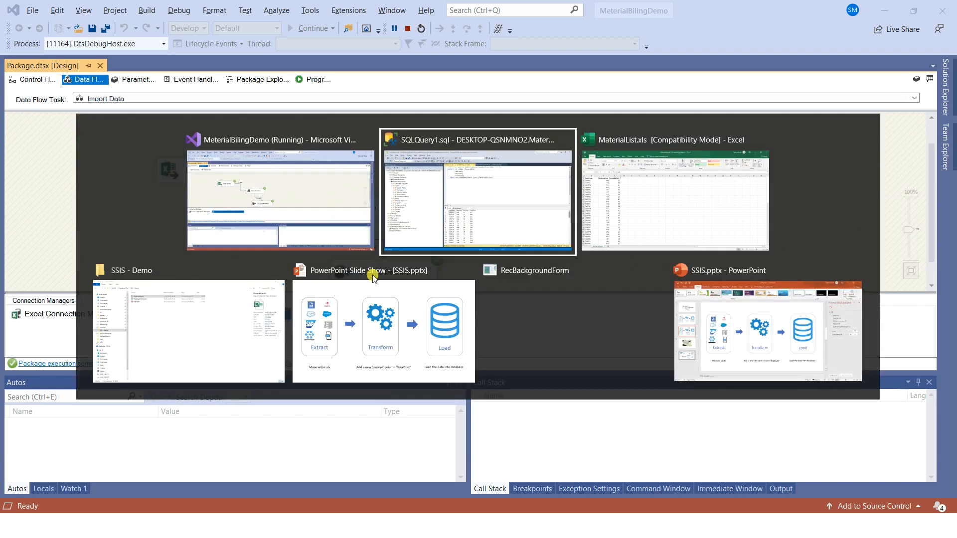
key("alt+Tab")
key("alt+Tab")
key("alt+Tab")
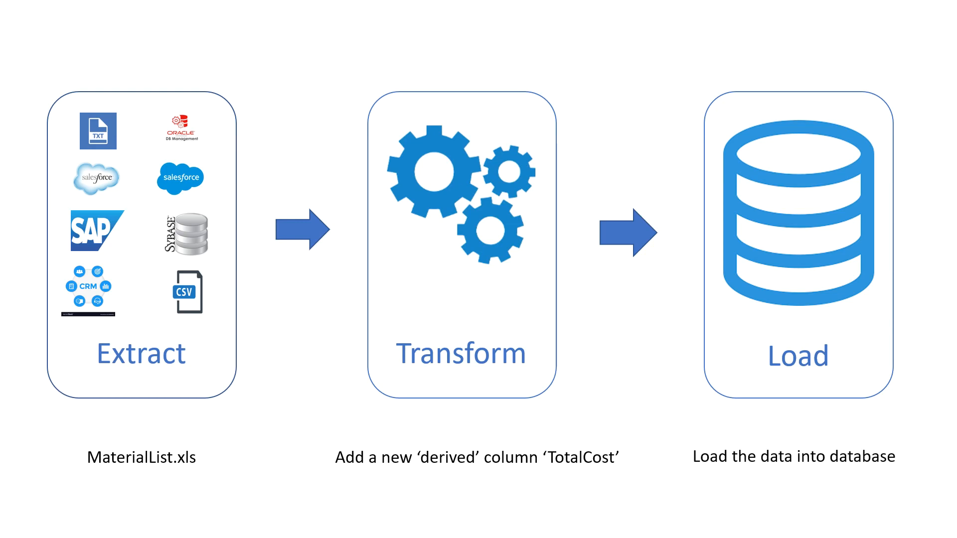
key("Right")
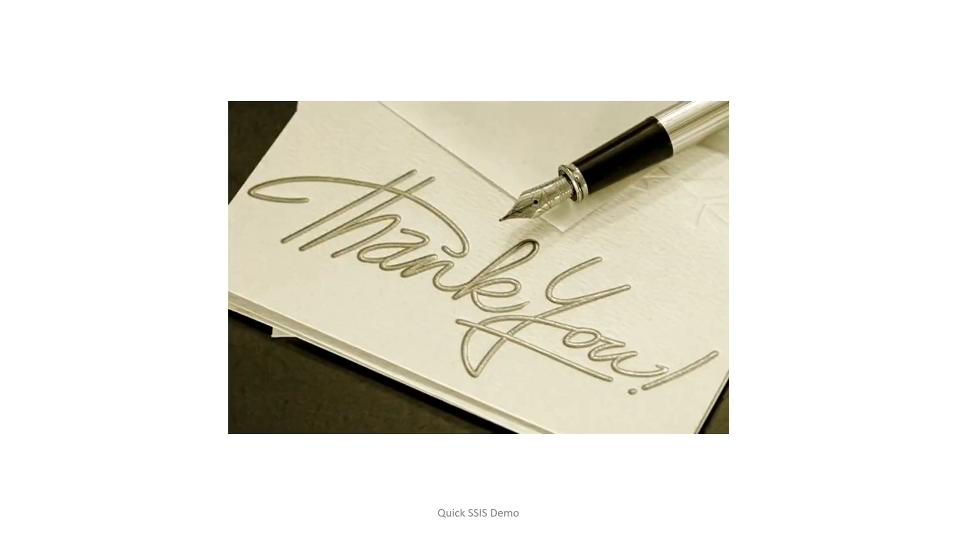